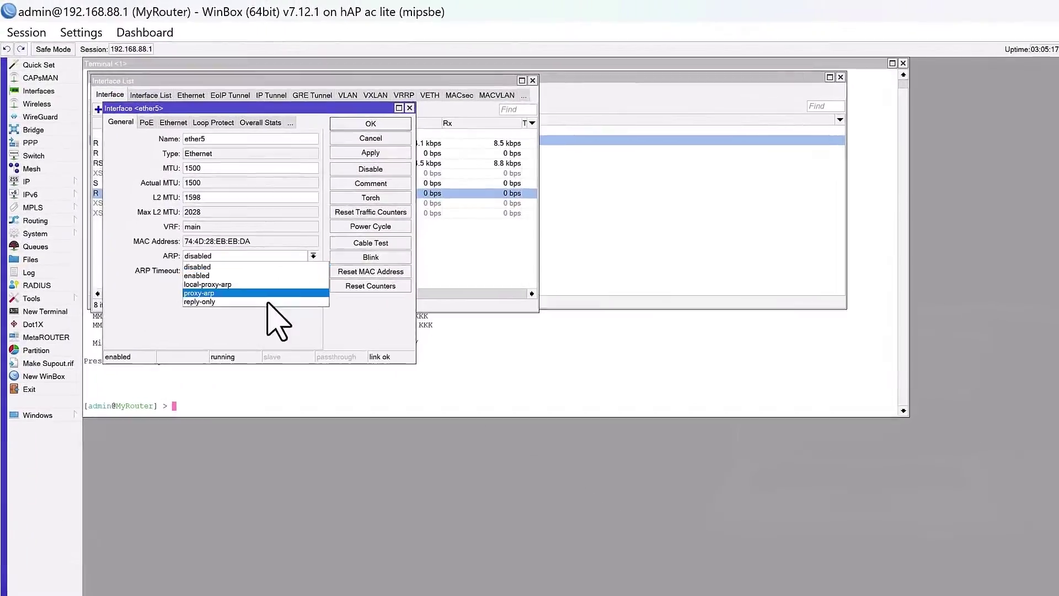
- Set ether5's ARP mode to reply-only and bring up the router's ARP table
click(258, 274)
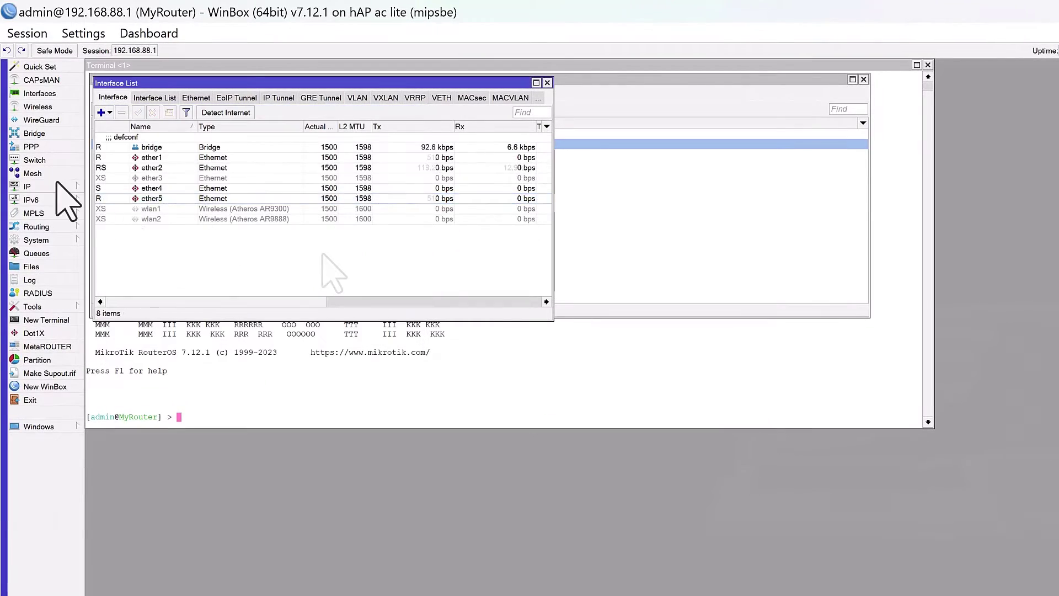
click(57, 186)
click(105, 123)
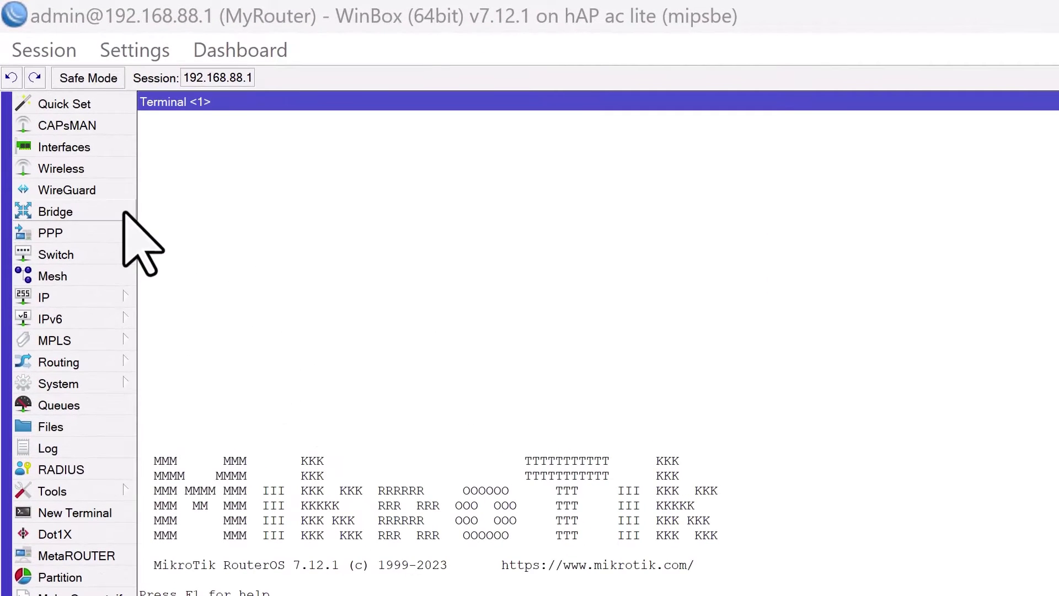
- Review the bridge ports and existing DHCP server, then remove ether5 from the bridge
click(61, 108)
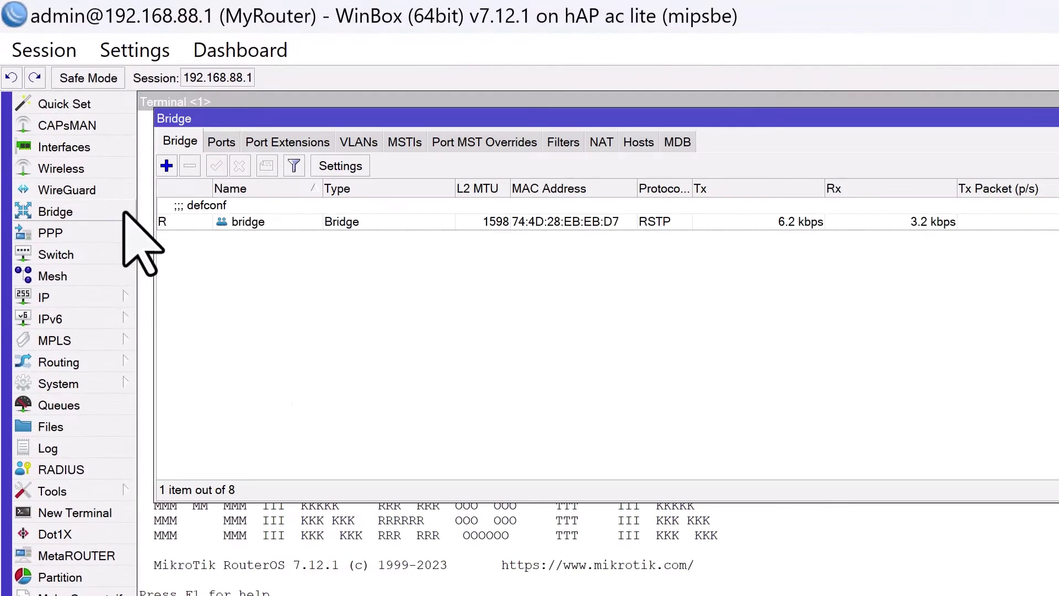
click(237, 145)
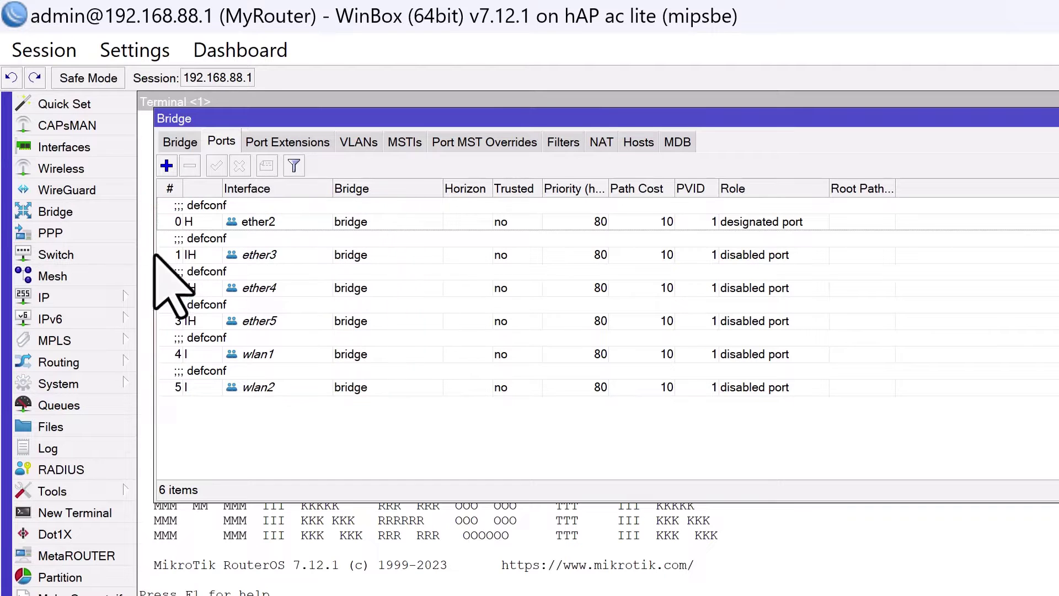
click(122, 295)
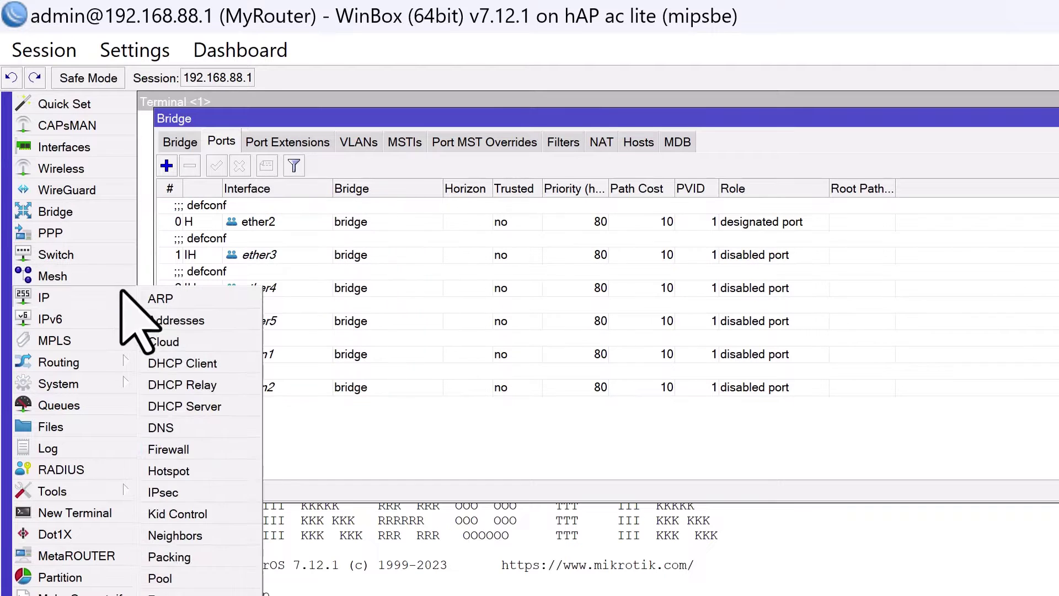
click(217, 406)
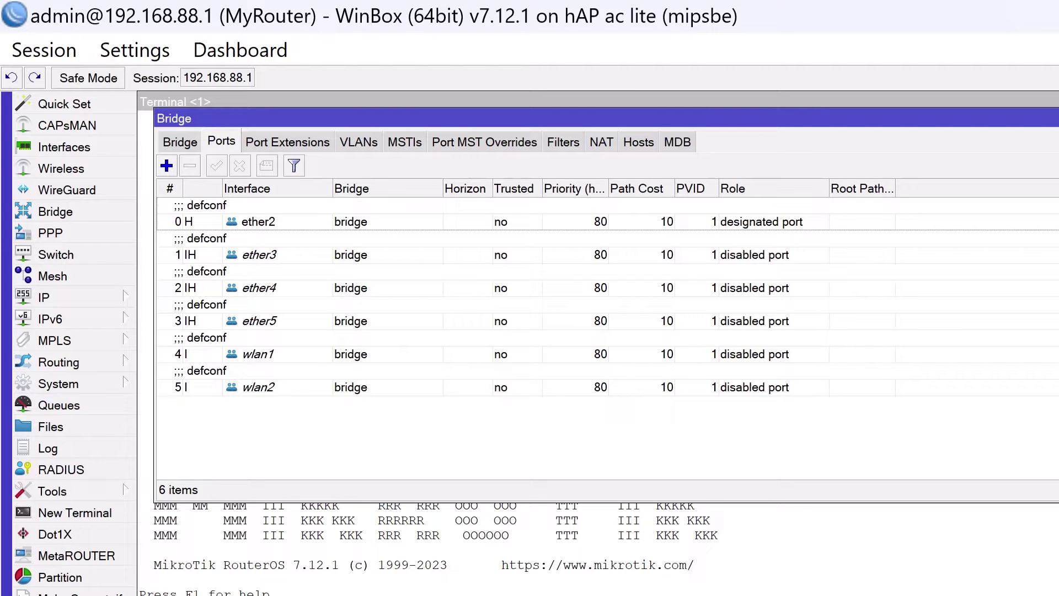
click(300, 312)
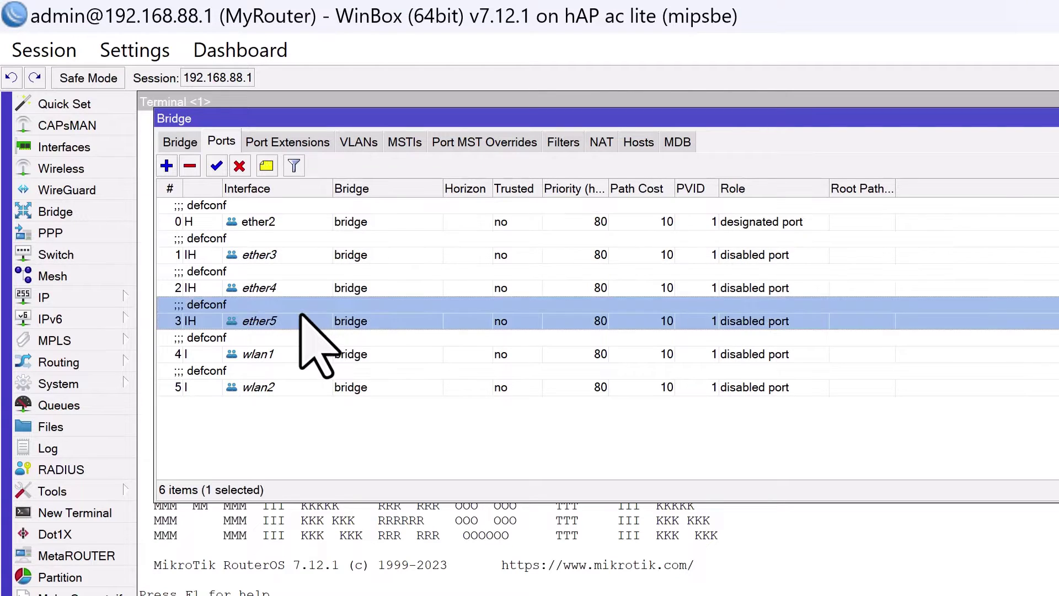
click(194, 164)
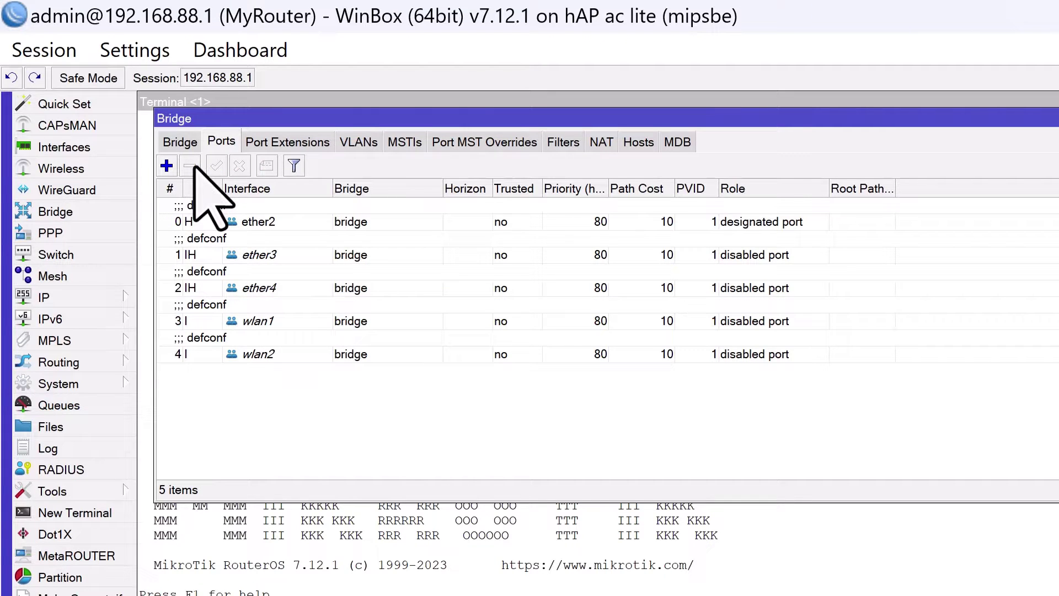
- Start a new IP address on ether5 set to 192.168.1.1/24
click(95, 292)
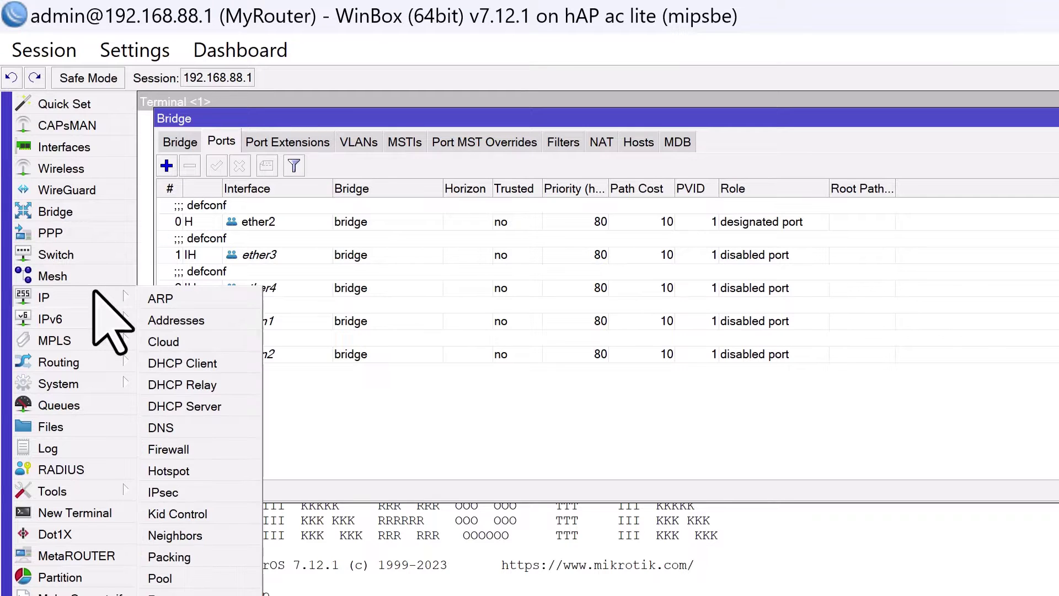
click(211, 317)
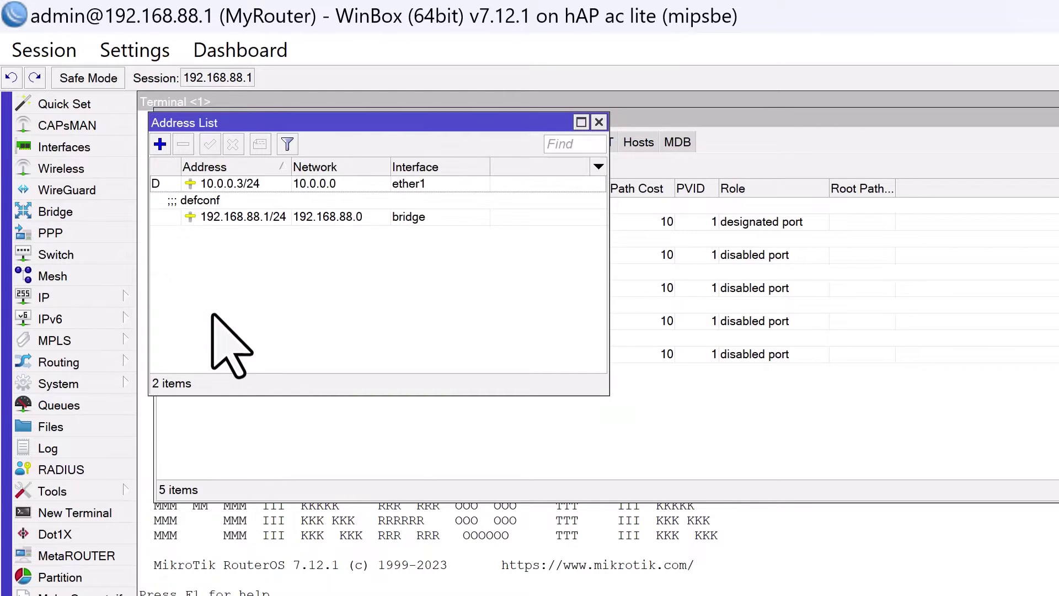
click(160, 143)
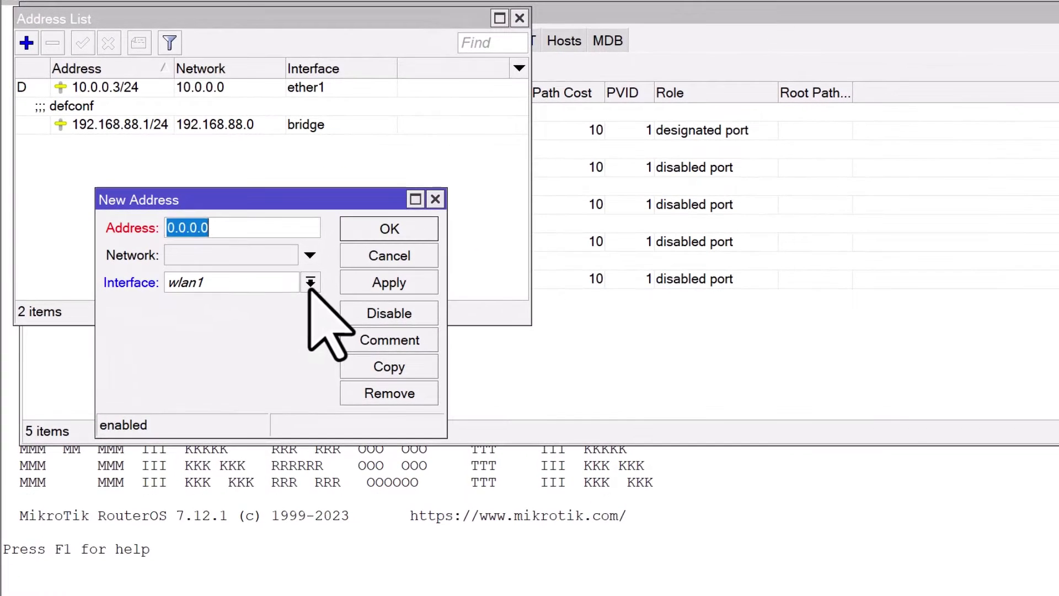
click(348, 310)
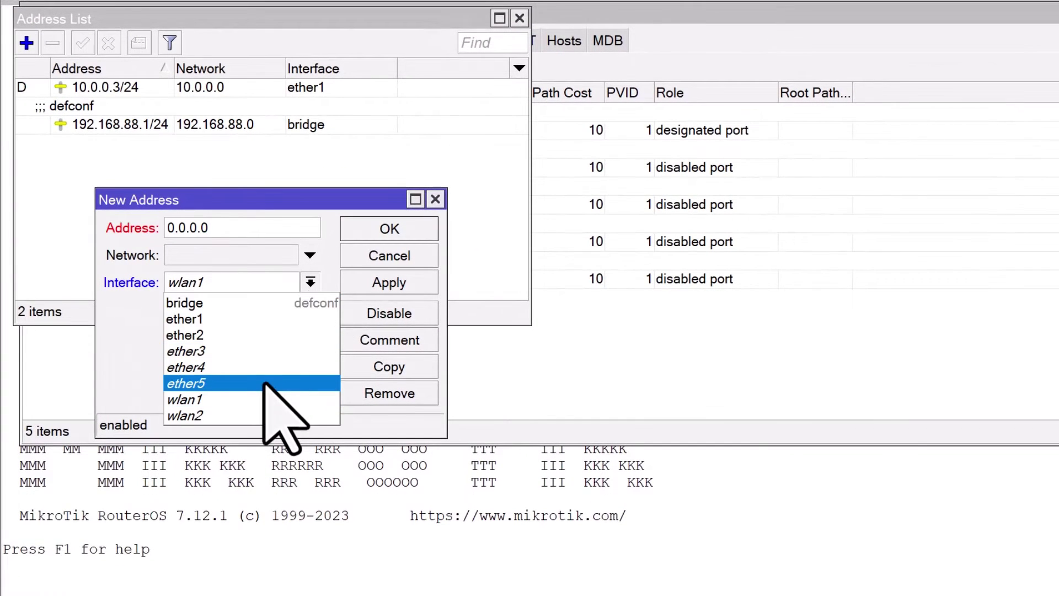
click(307, 404)
double_click(274, 223)
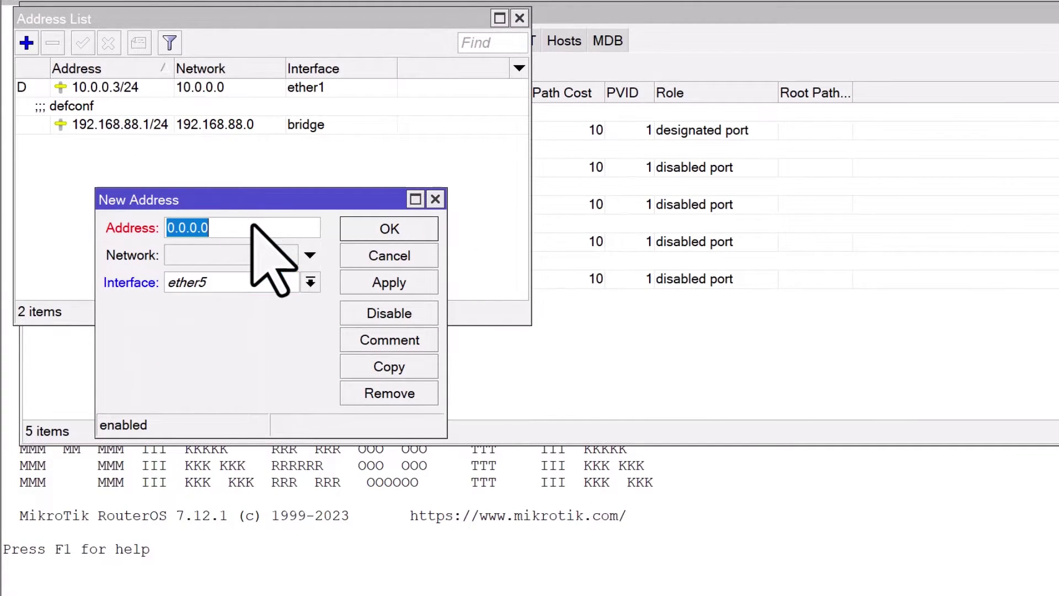
text(192.168.1.1/2)
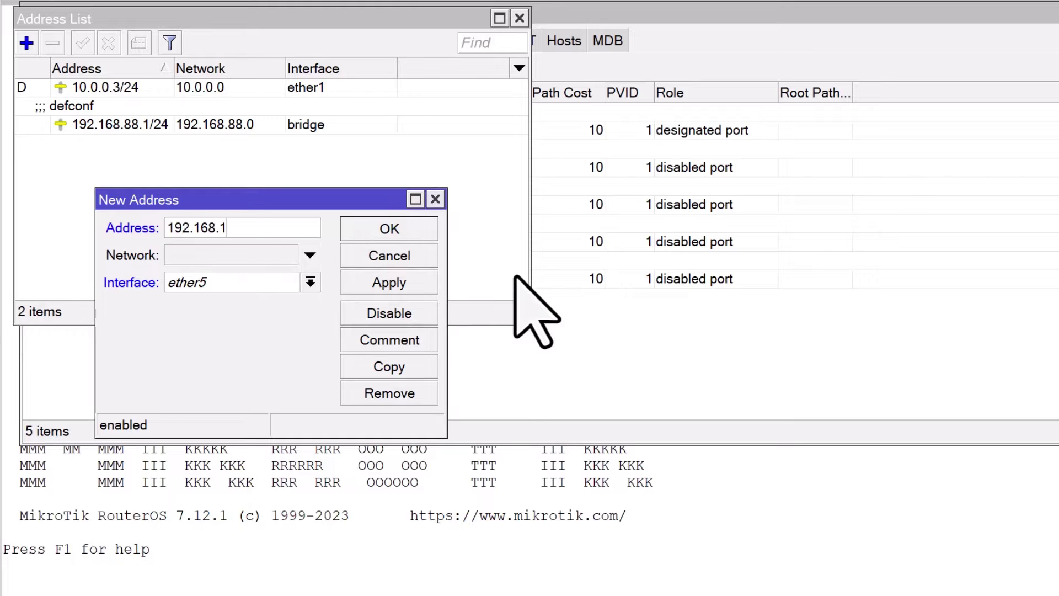
text(4)
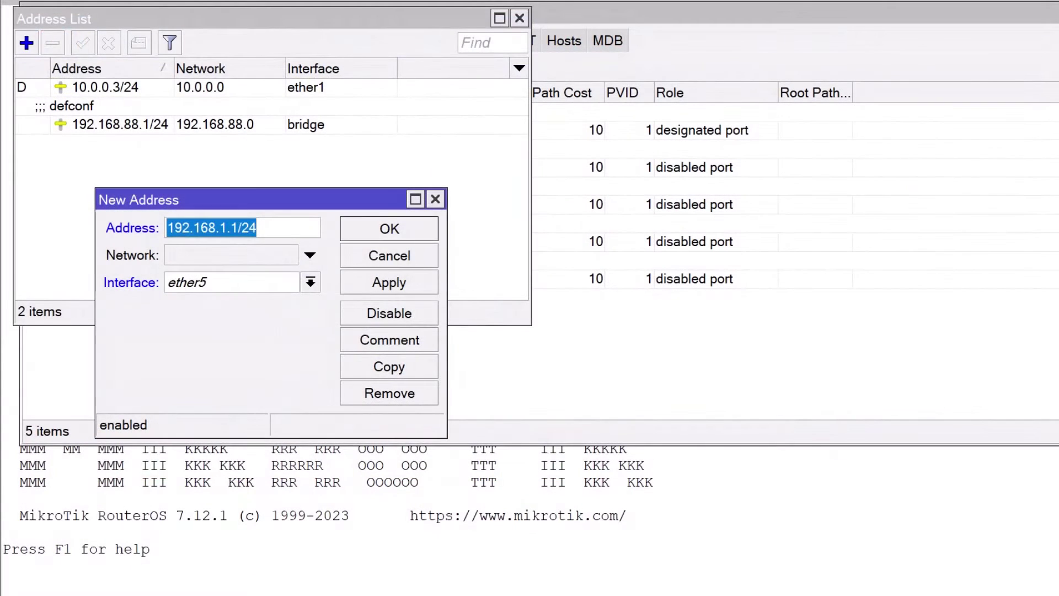
- Set network 192.168.1.0 and comment 'DHCP server on ether5', then save the address
click(230, 255)
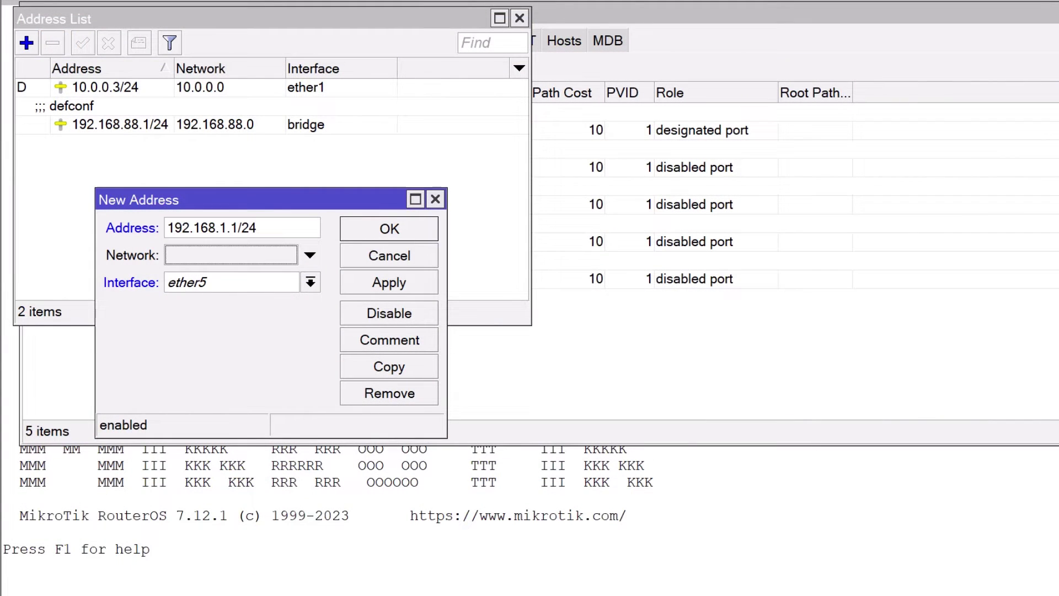
text(192)
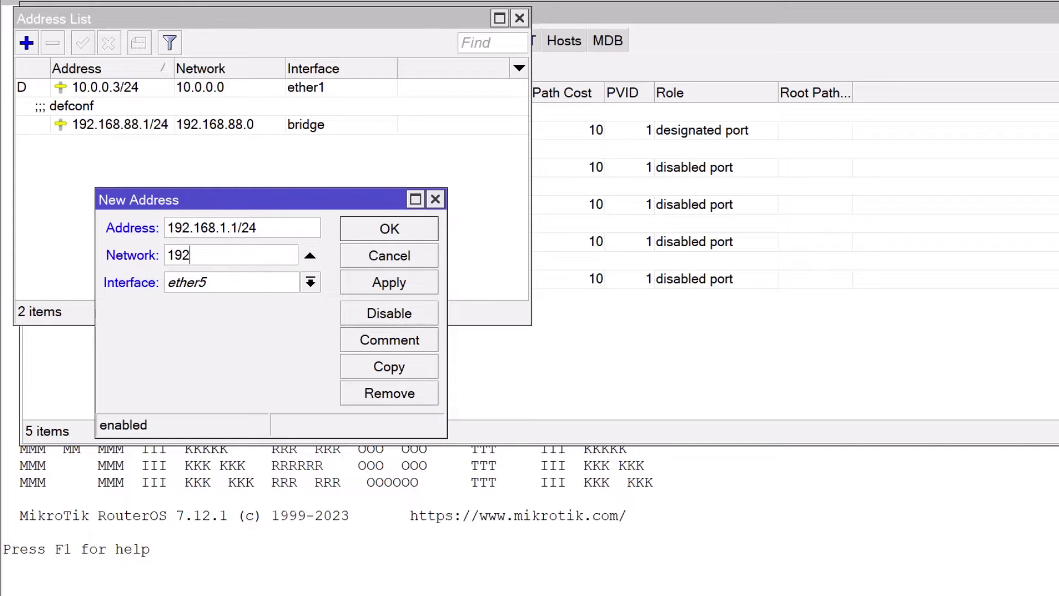
text(.168.1.0)
click(428, 340)
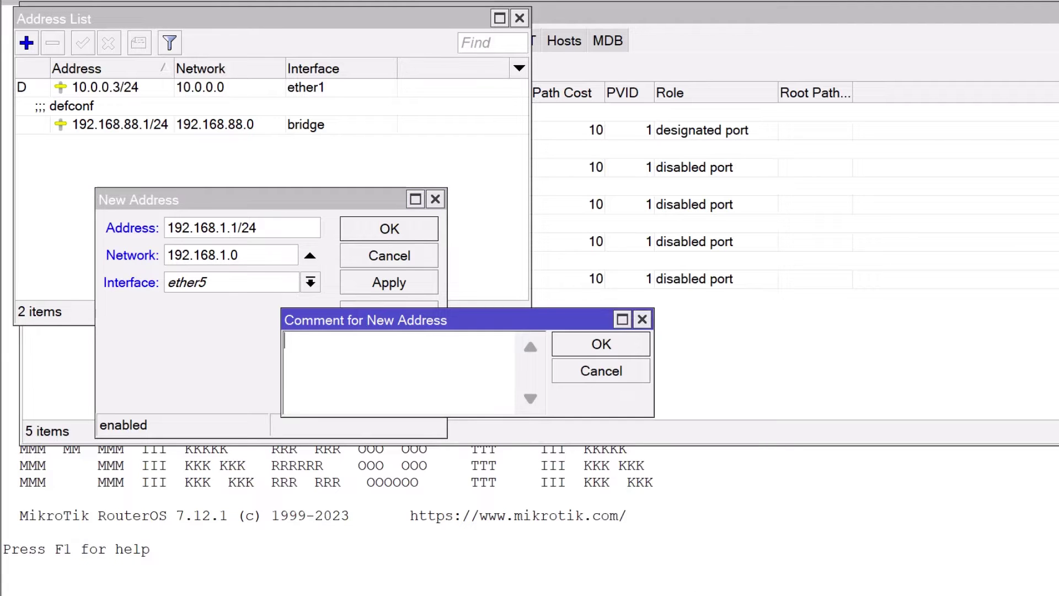
text(DHCP server on )
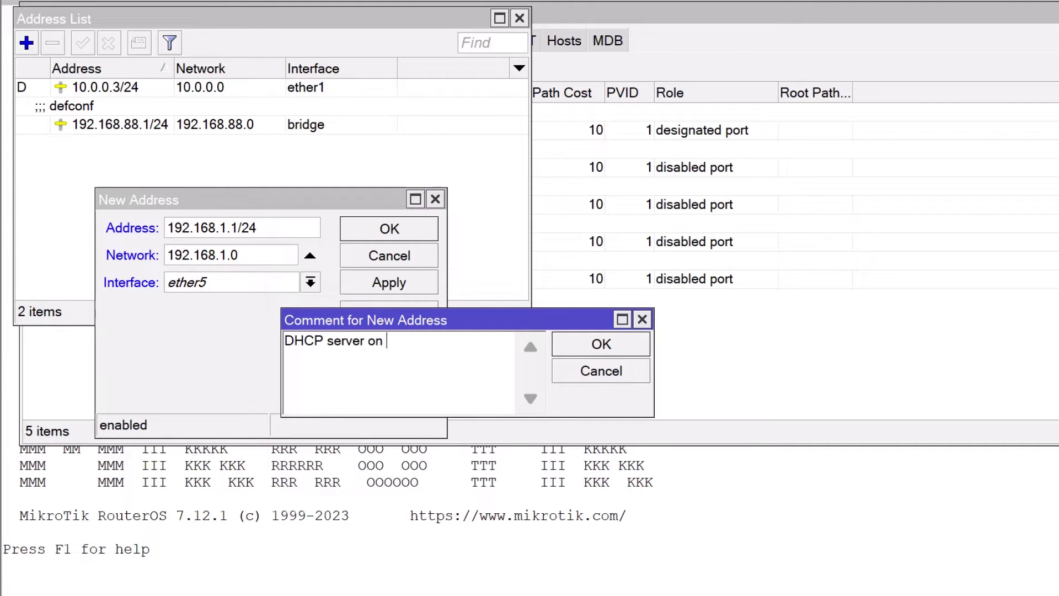
text(ether5)
click(636, 348)
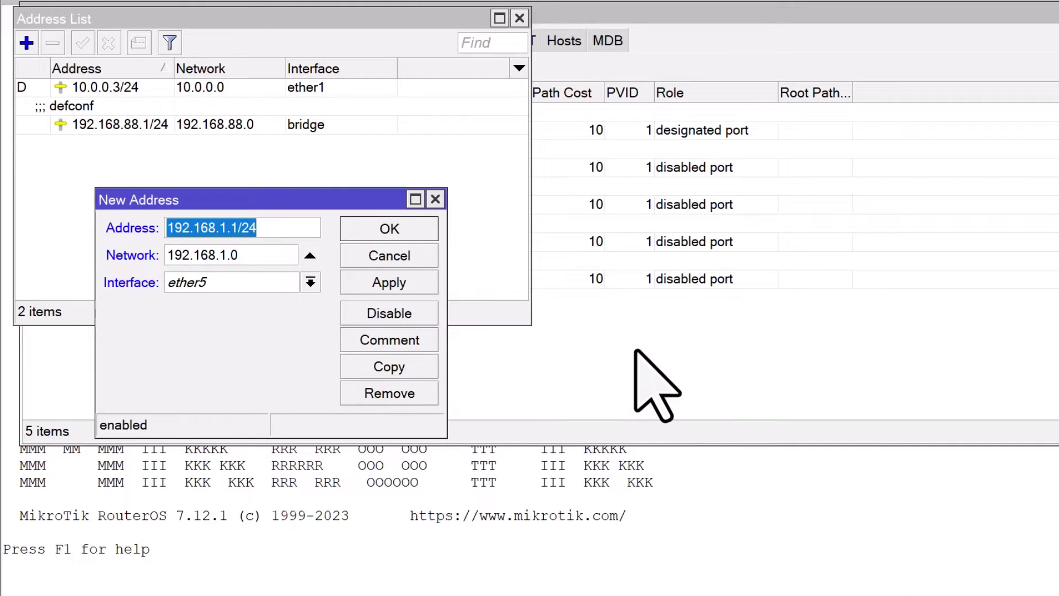
click(389, 284)
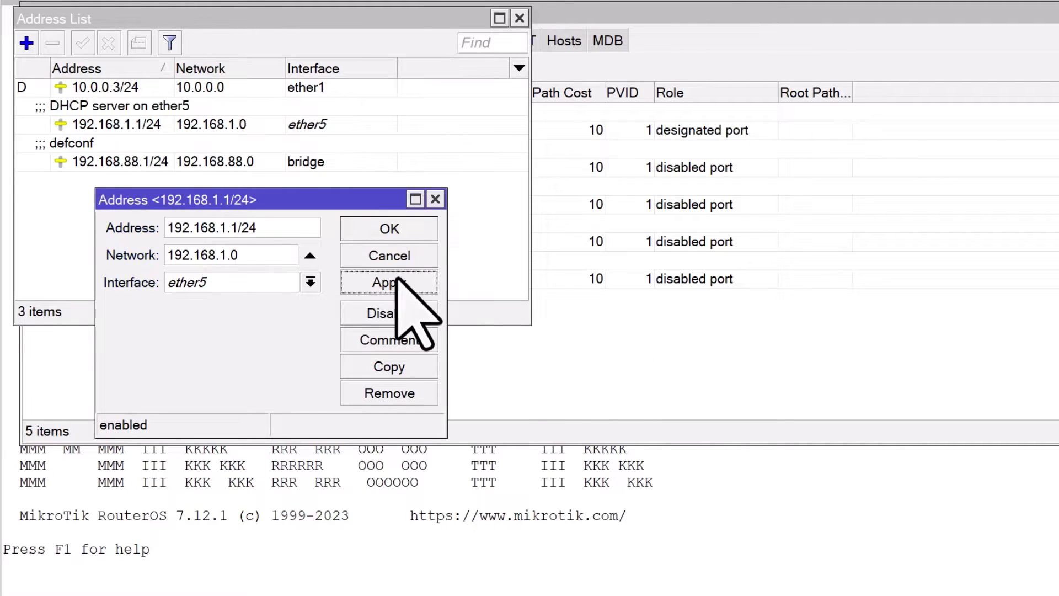
click(428, 232)
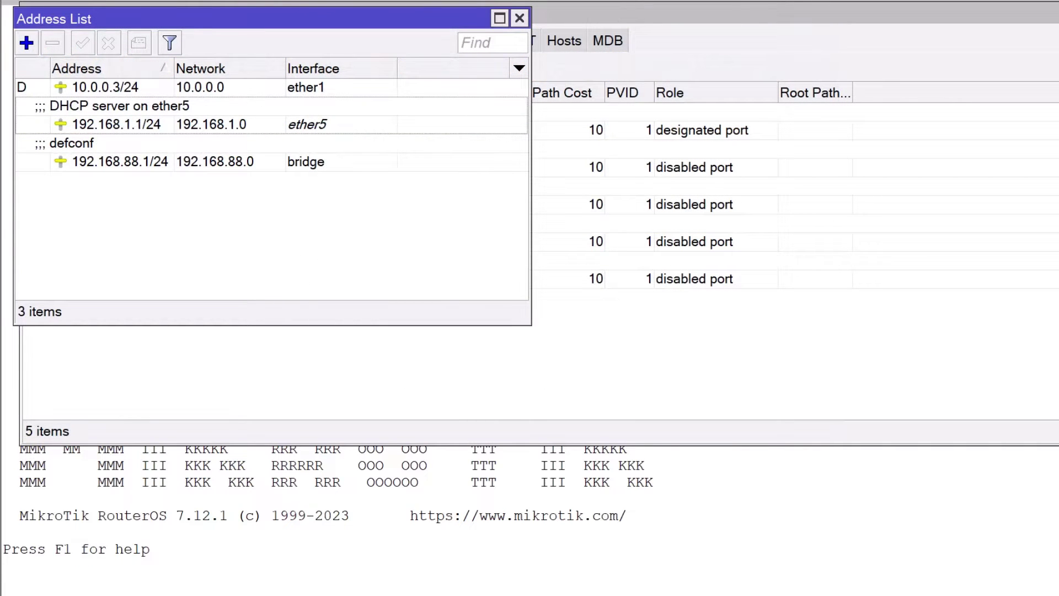
- Run DHCP Setup on ether5, accepting the suggested address space and 192.168.1.1 gateway
click(67, 253)
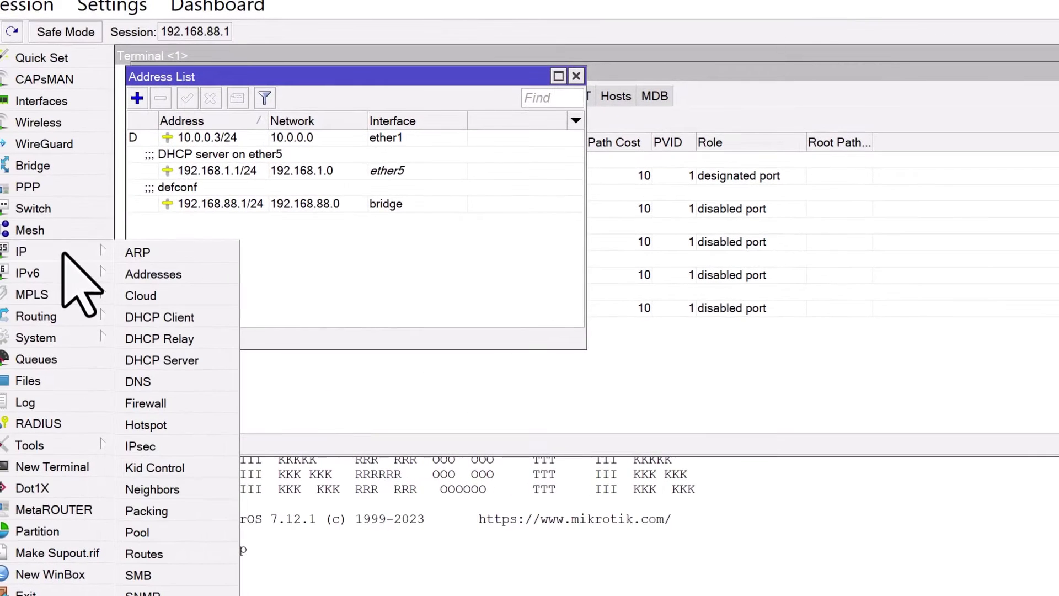
click(206, 359)
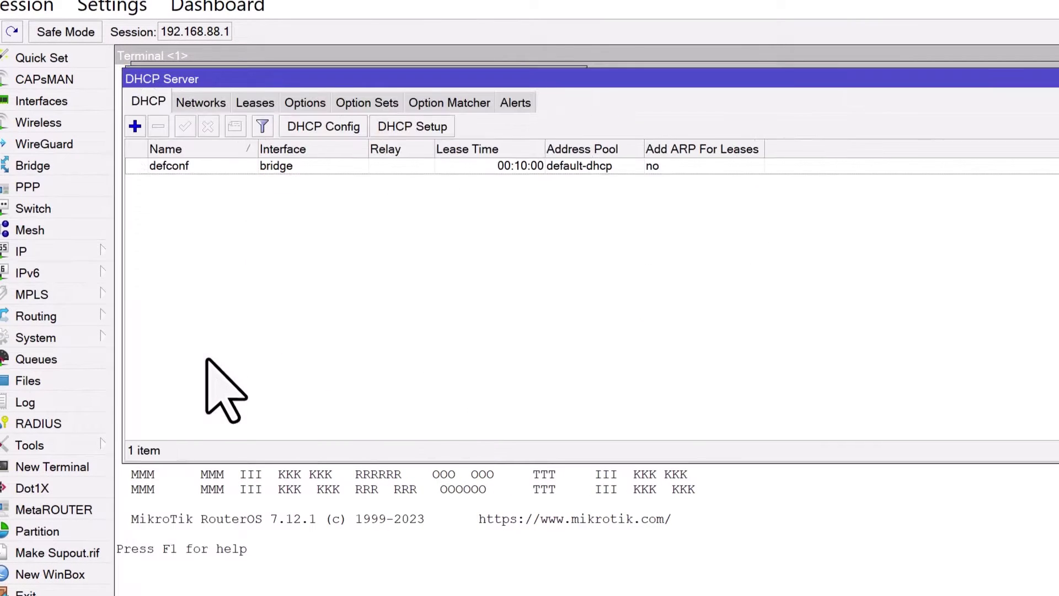
click(422, 128)
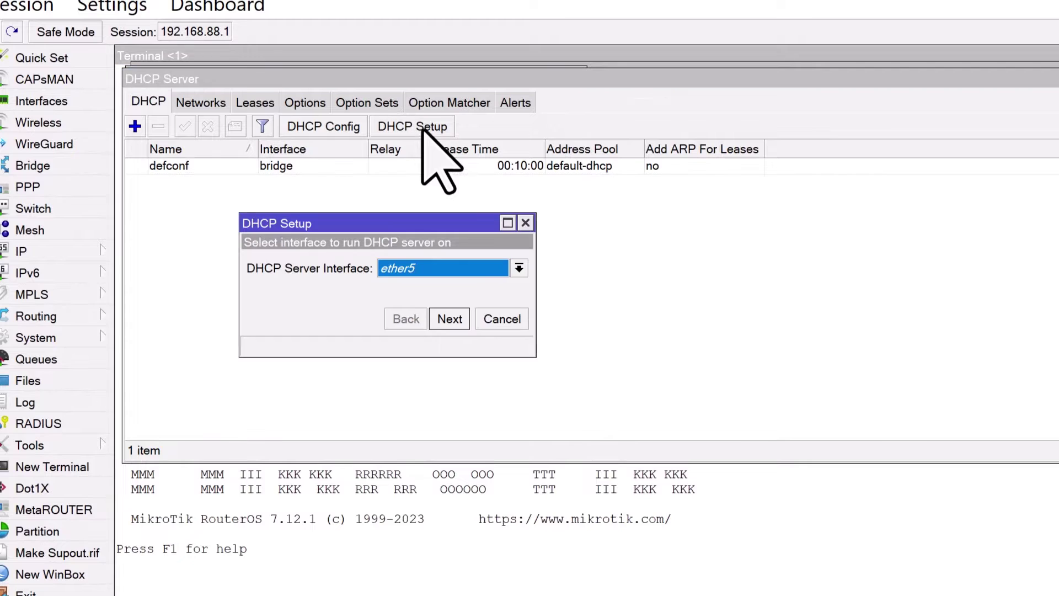
click(458, 320)
click(450, 318)
click(449, 319)
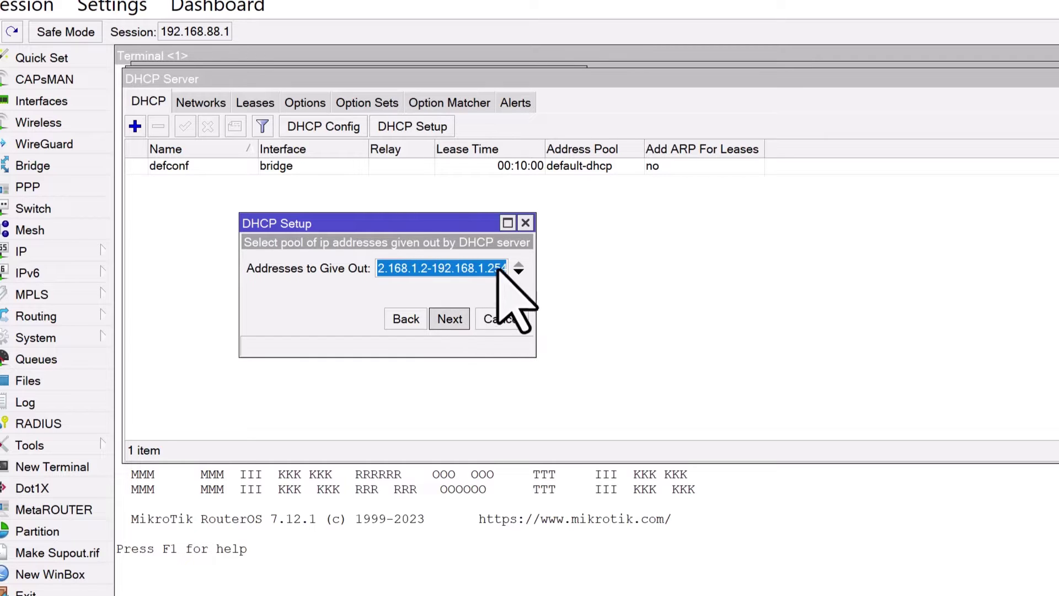
click(525, 222)
click(1004, 107)
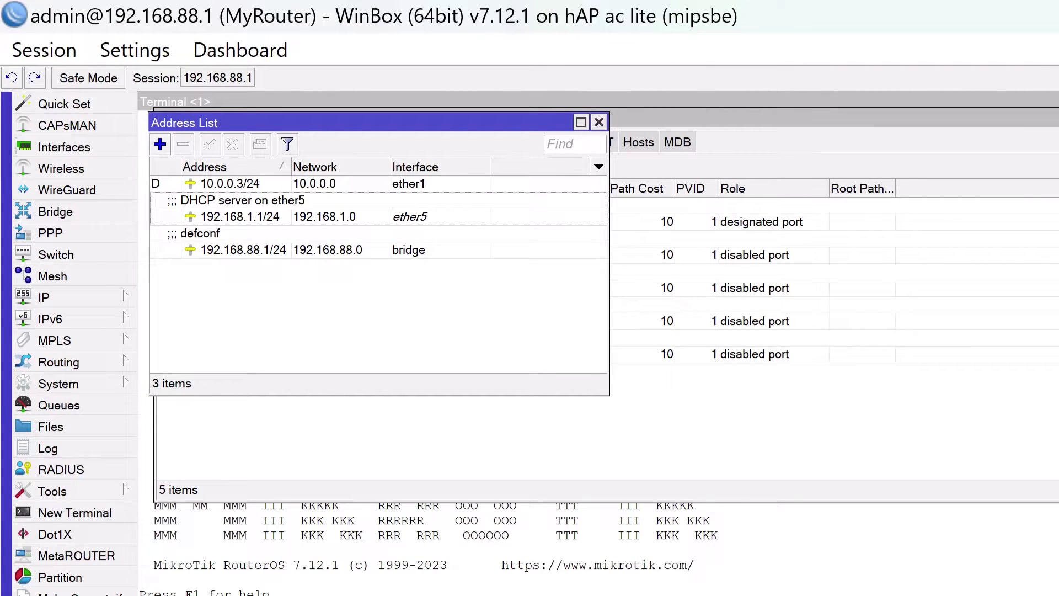
- Create address pool pool1 with range 192.168.1.100-192.168.1.254
click(61, 300)
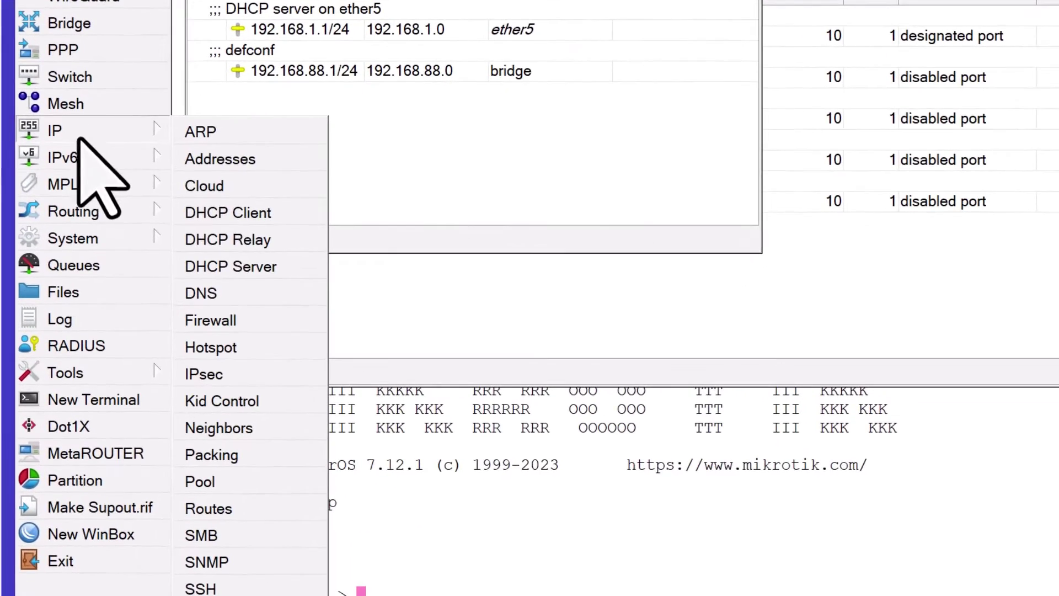
click(247, 478)
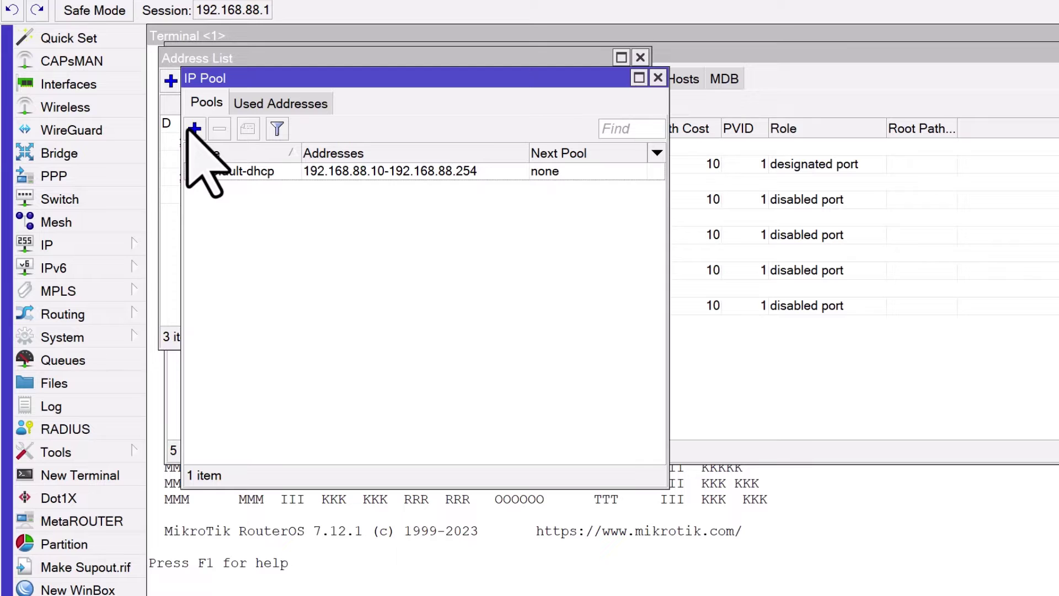
click(207, 78)
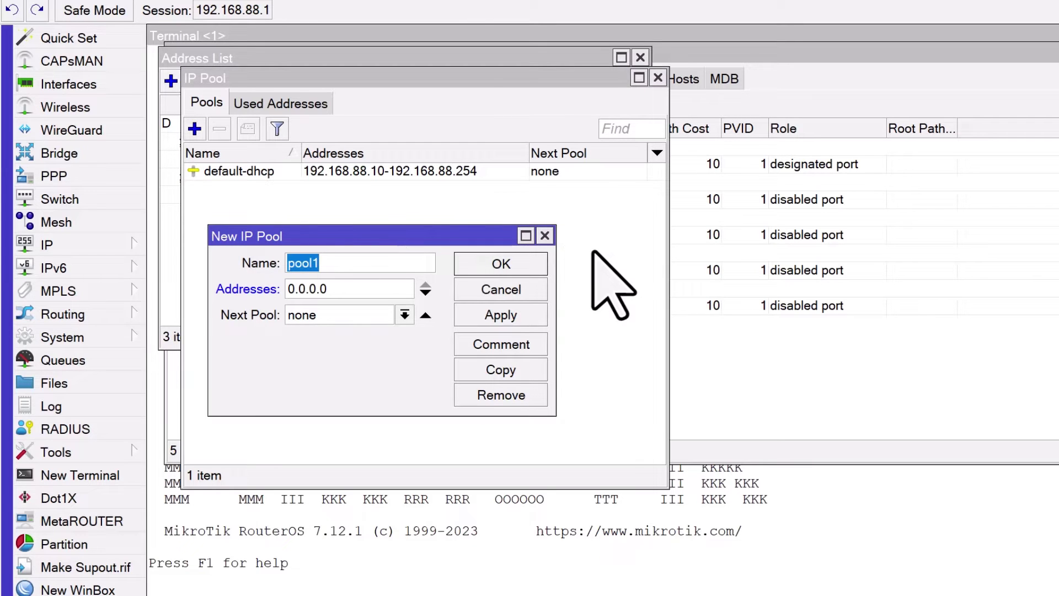
key(Tab)
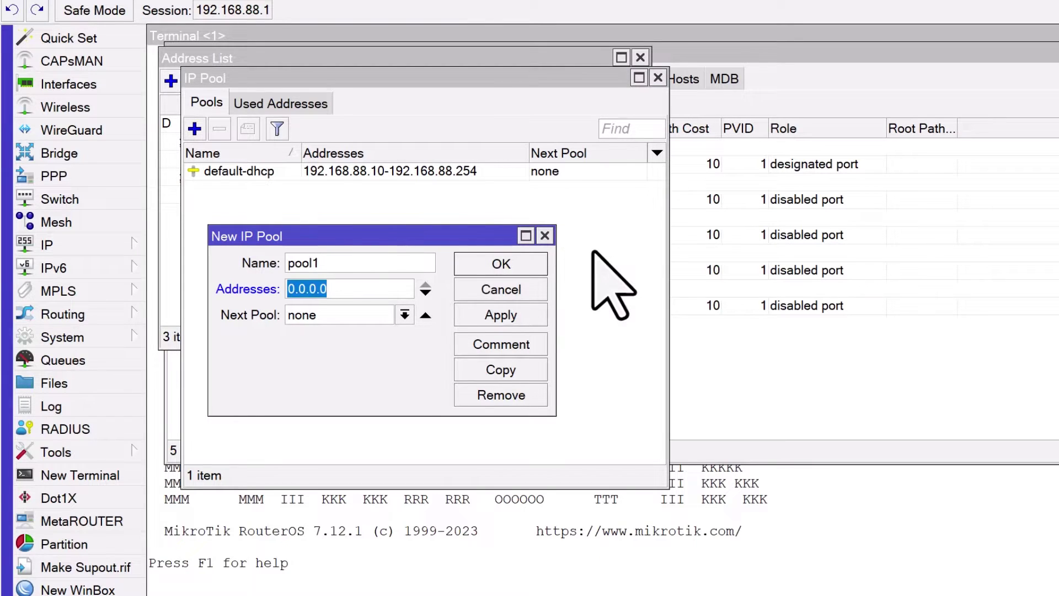
text(192.168.)
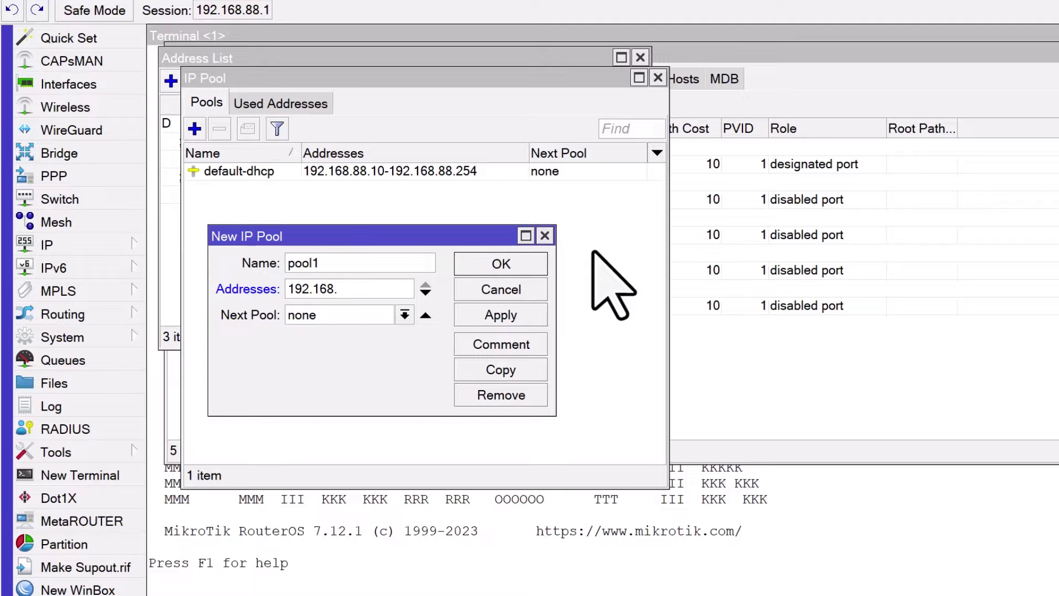
text(1.100-192.168)
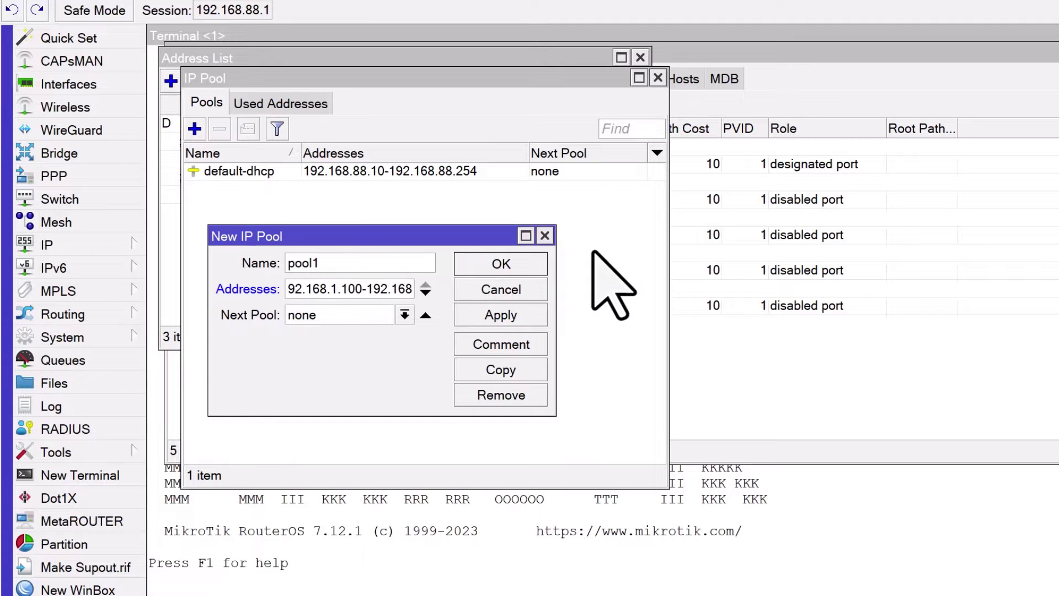
text(.1.254)
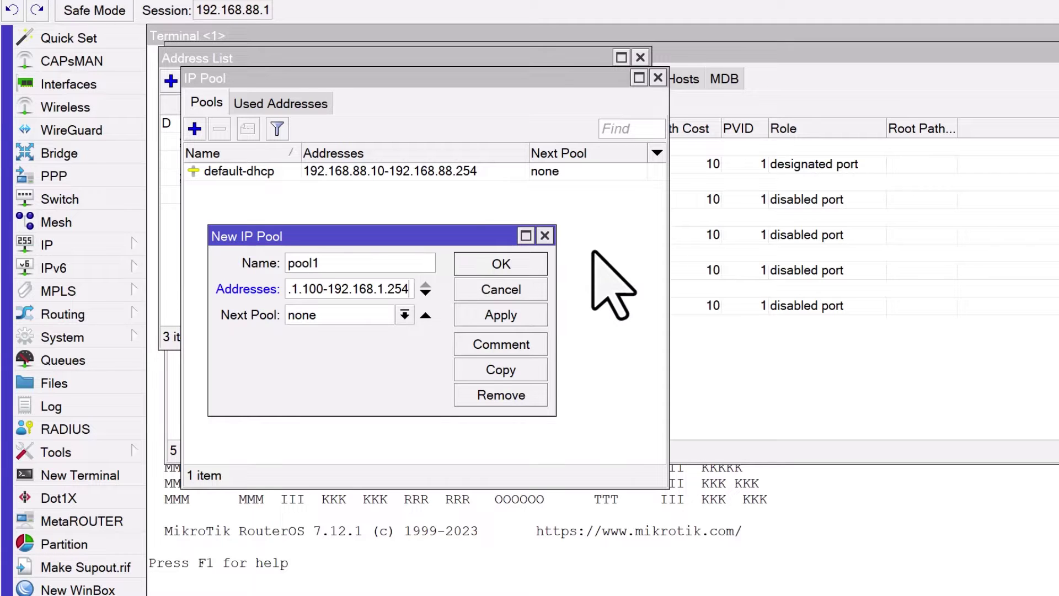
click(521, 312)
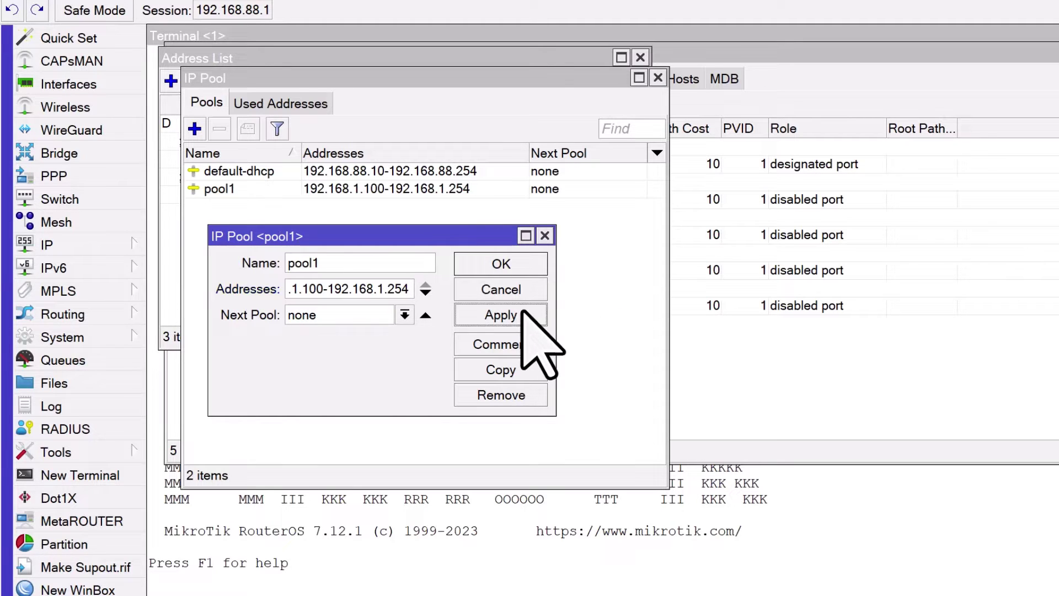
click(509, 268)
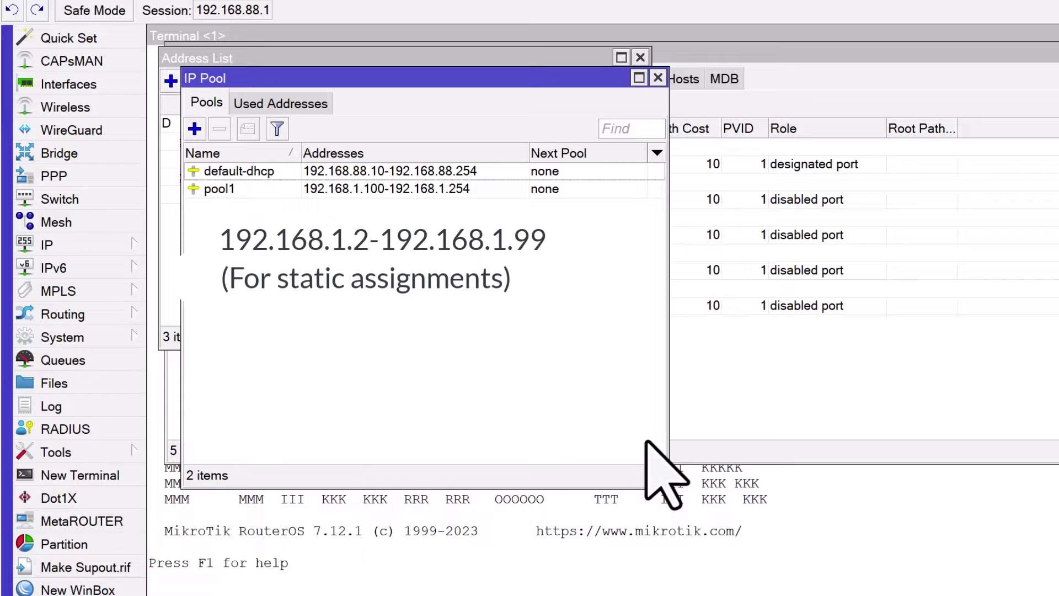
click(105, 239)
- Add DHCP server dhcp-server-ether5 on ether5 using pool1 with lease time 72:00:00
click(245, 362)
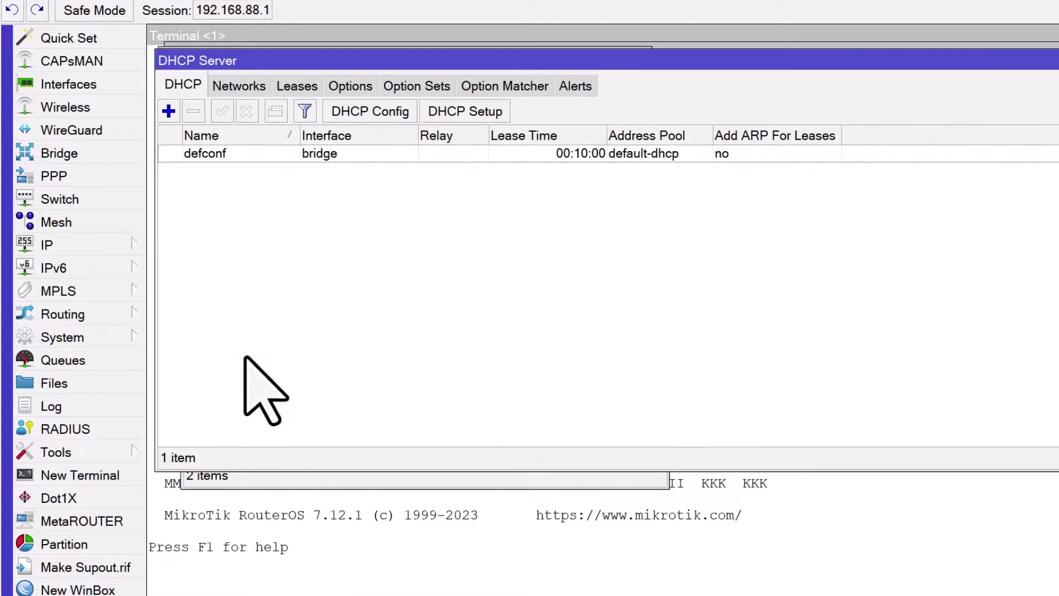
click(169, 112)
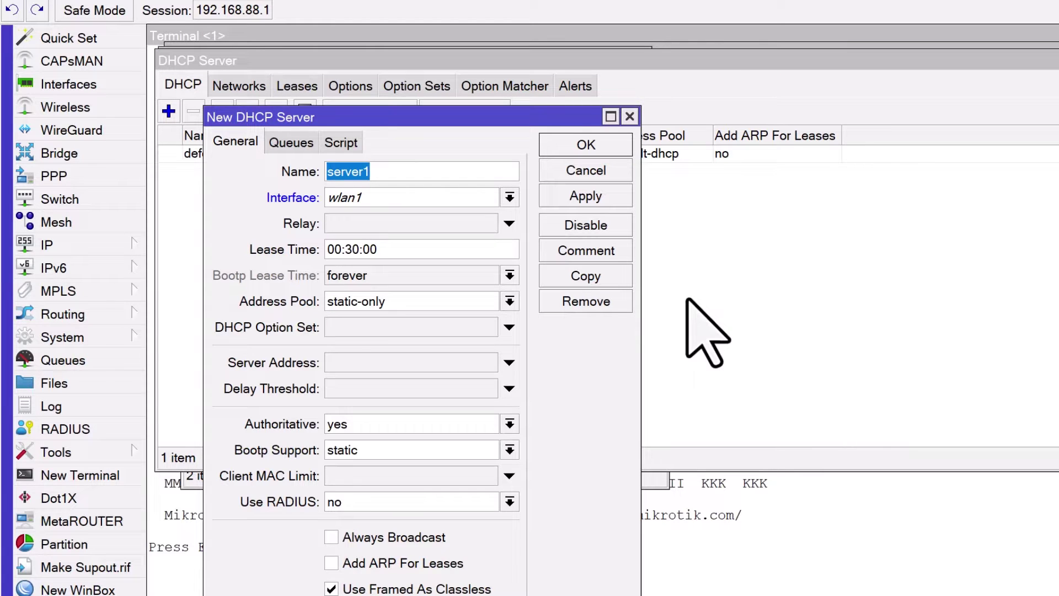
text(dhc)
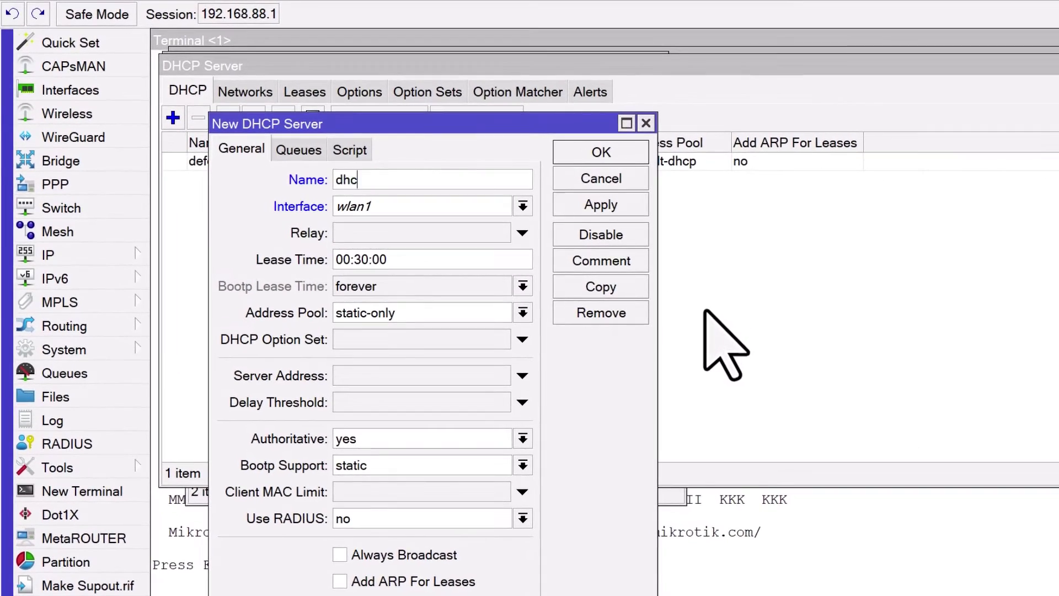
text(p-server-ether5)
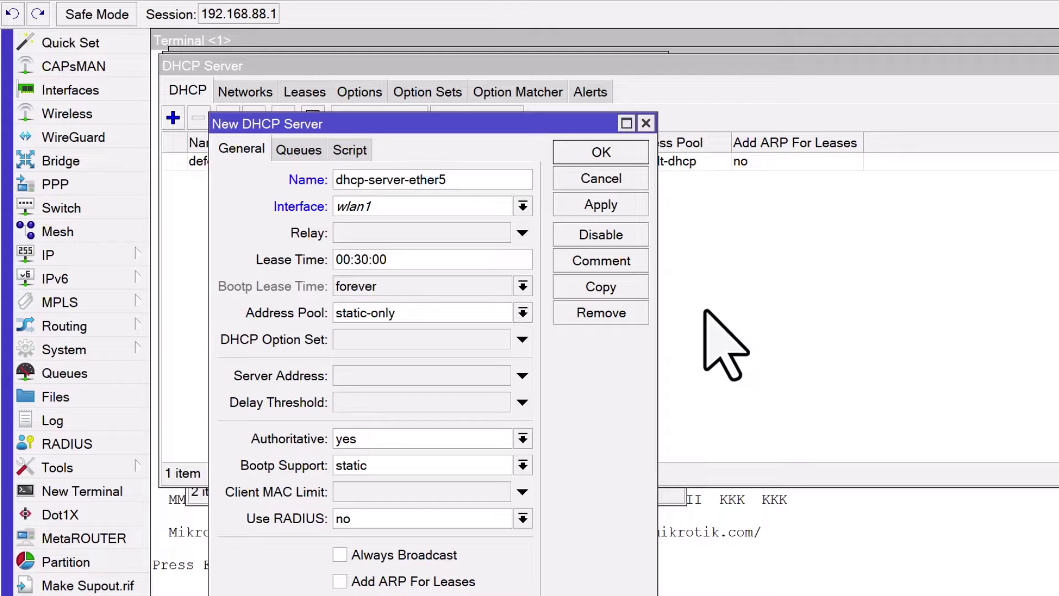
click(521, 206)
click(474, 305)
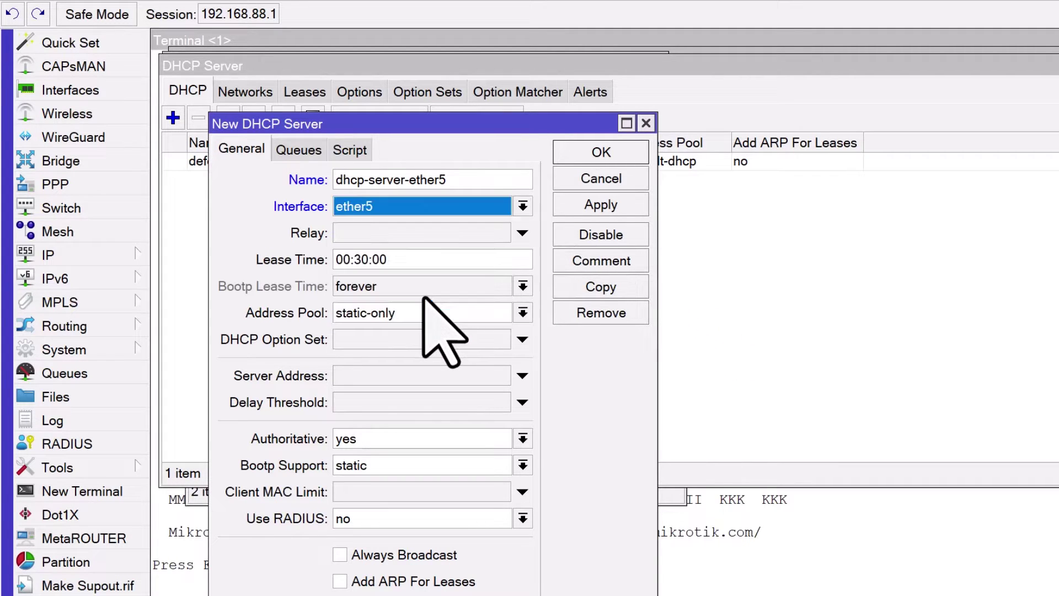
click(521, 312)
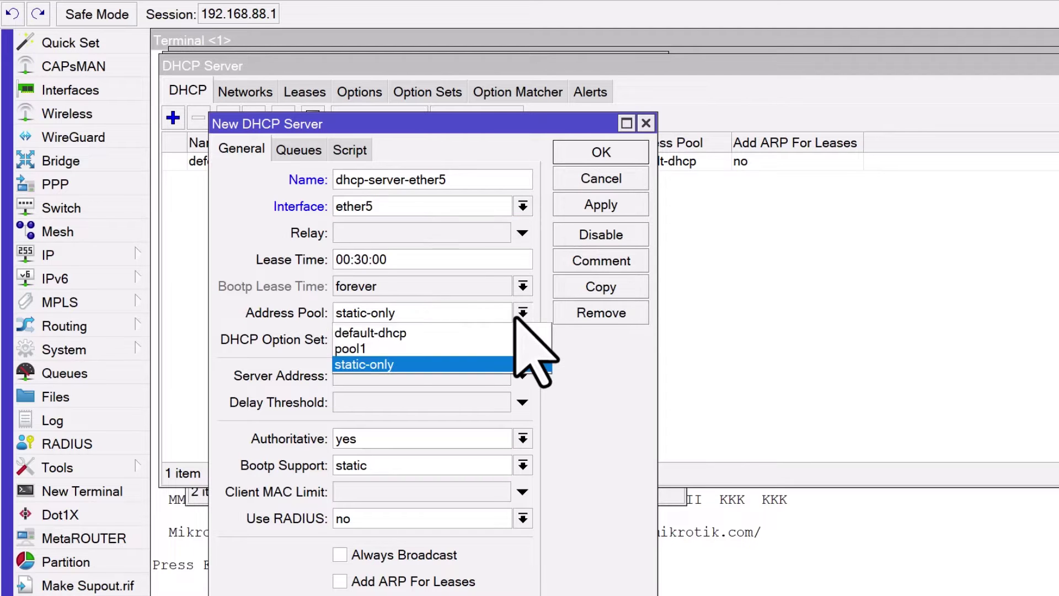
click(503, 348)
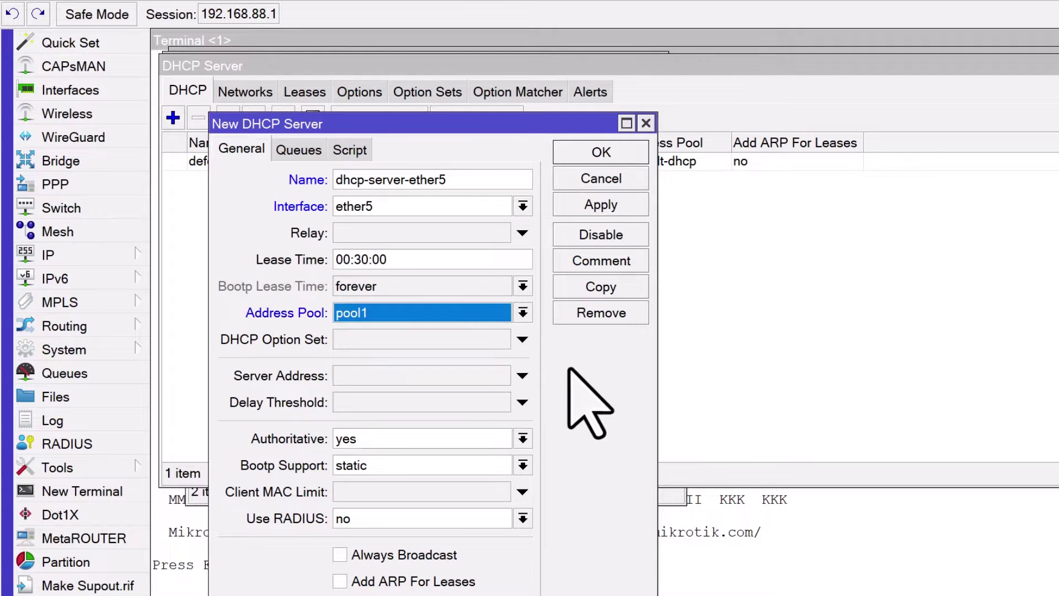
click(495, 262)
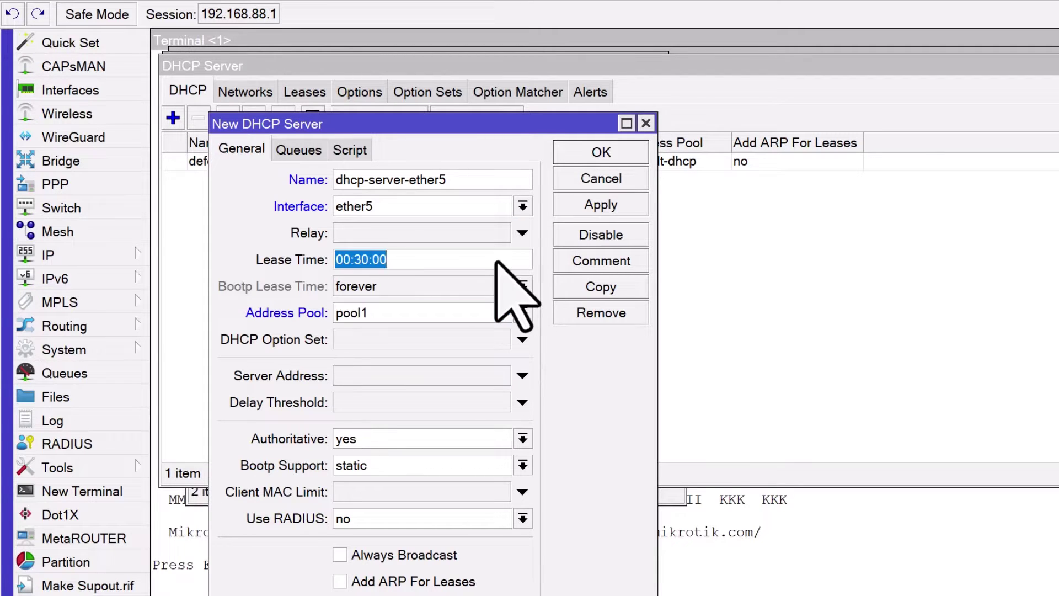
text(72:00:00)
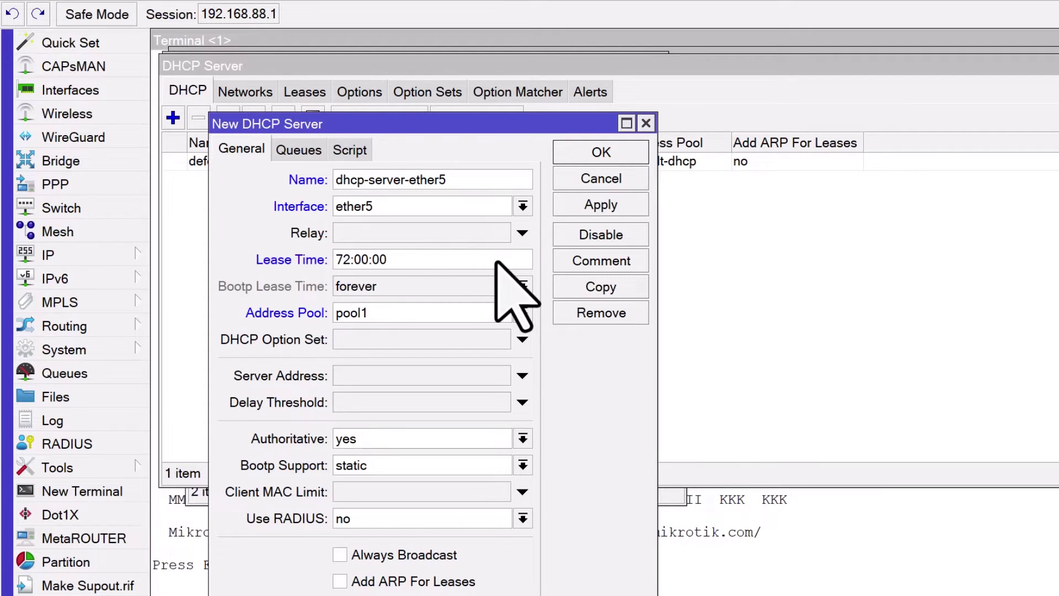
click(605, 203)
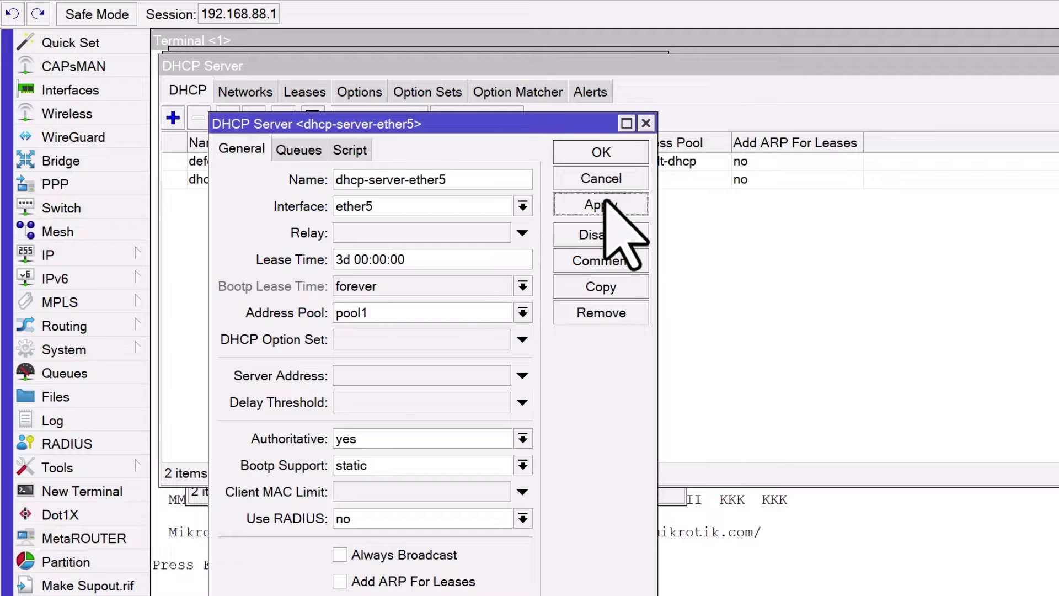
click(630, 160)
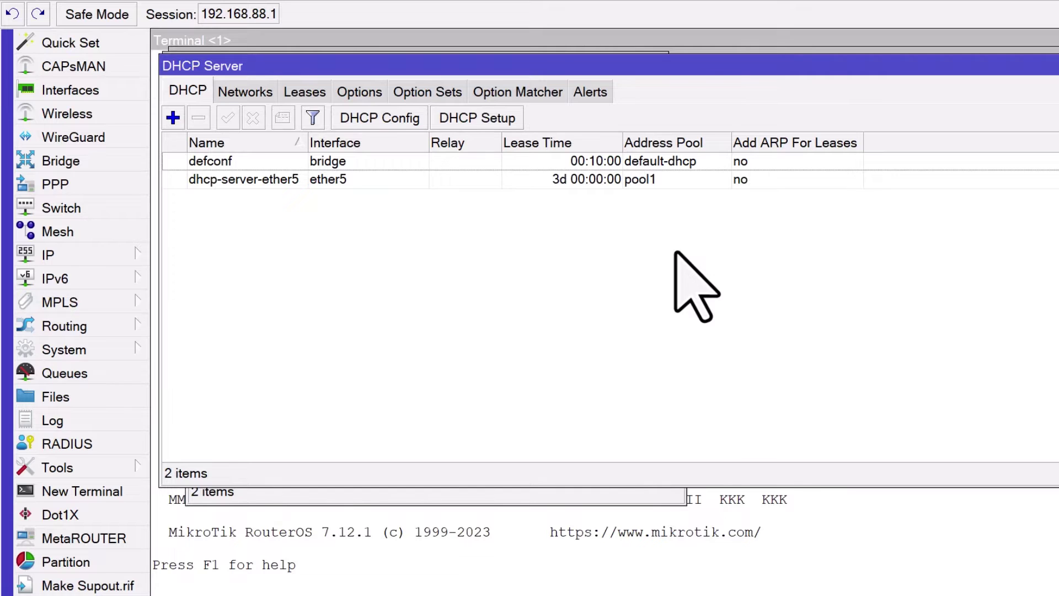
- Enter a new DHCP network 192.168.1.0/24 with gateway 192.168.1.1
click(263, 93)
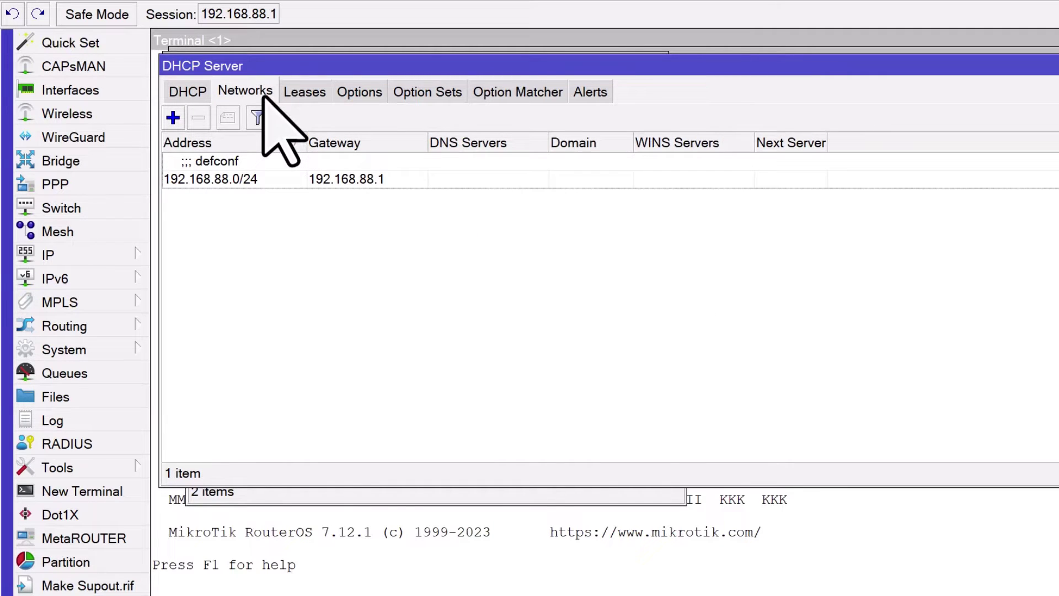
click(172, 117)
text(192.168.1.0/24)
key(Tab)
text(192)
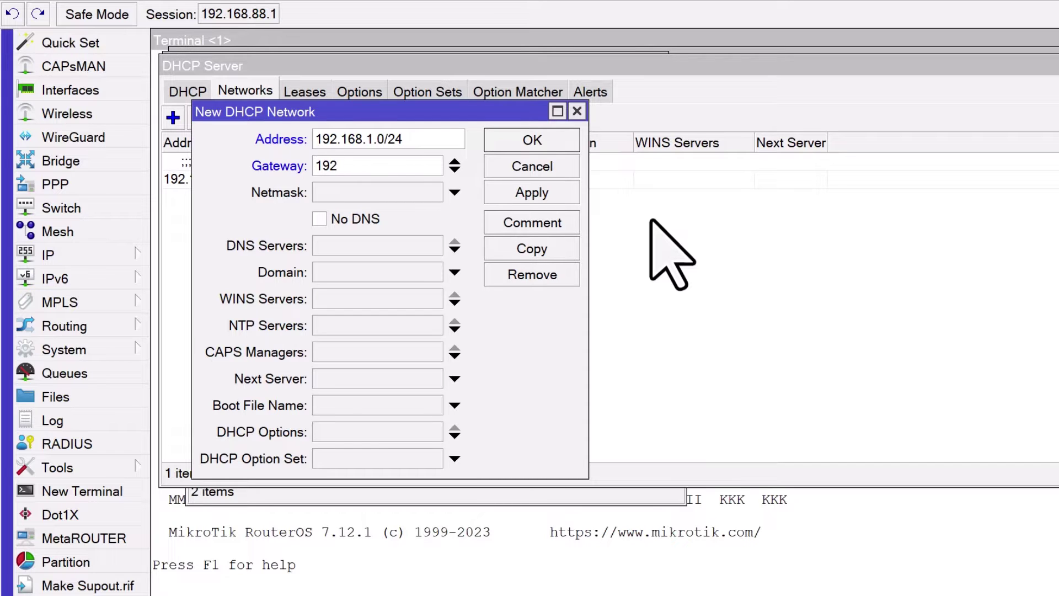
text(.168.1.1)
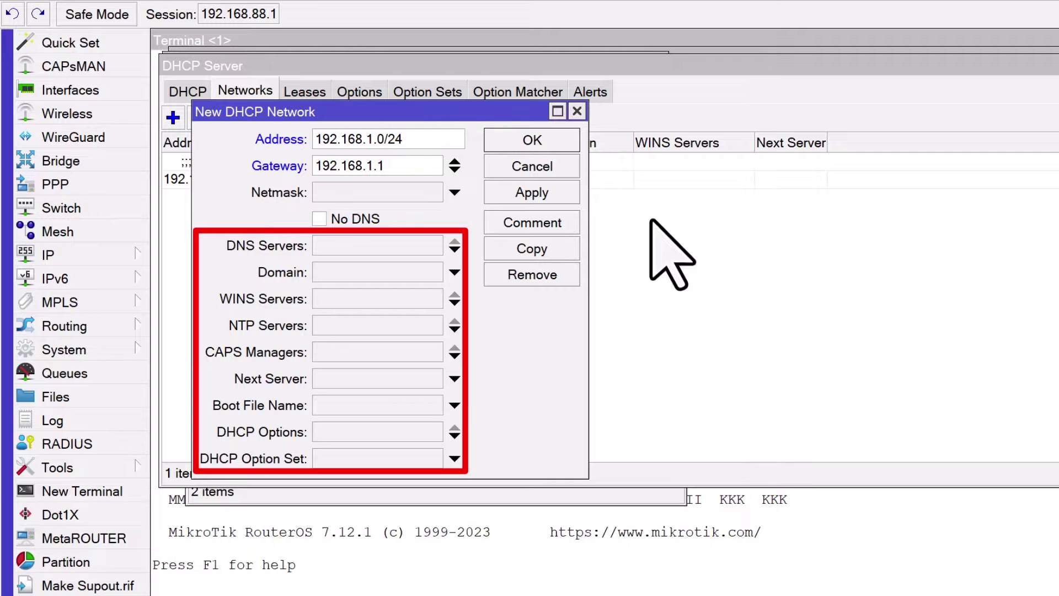
- Check the router's DNS settings, then save the 192.168.1.0/24 network
click(118, 258)
click(217, 397)
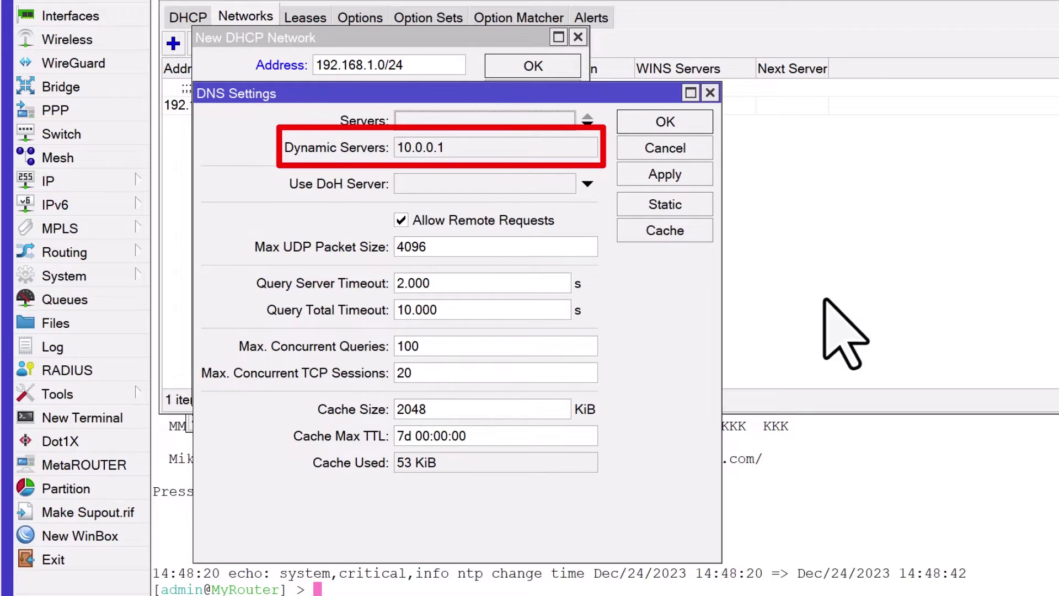
click(692, 128)
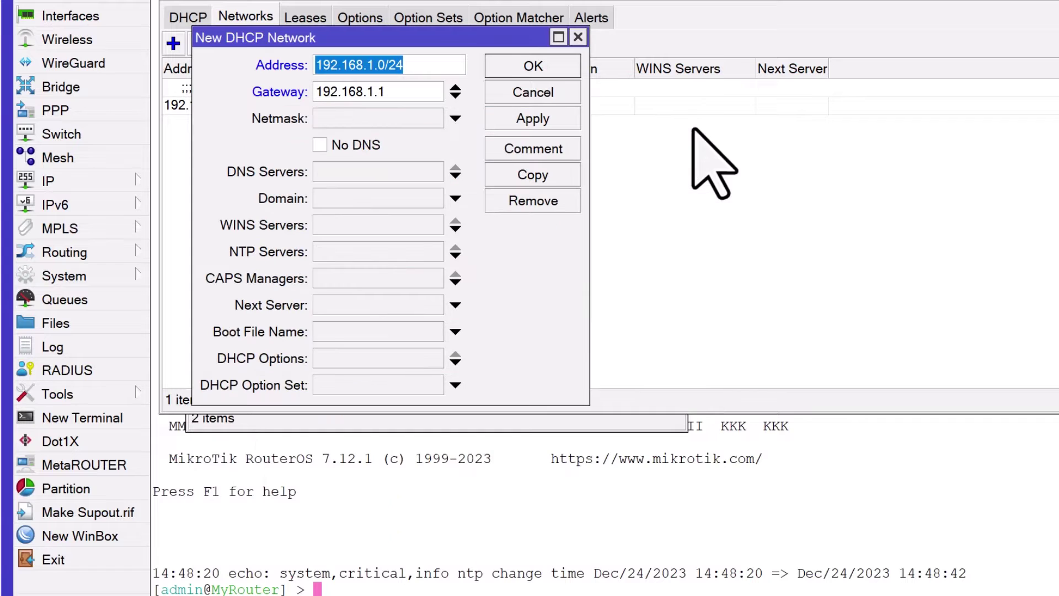
click(571, 120)
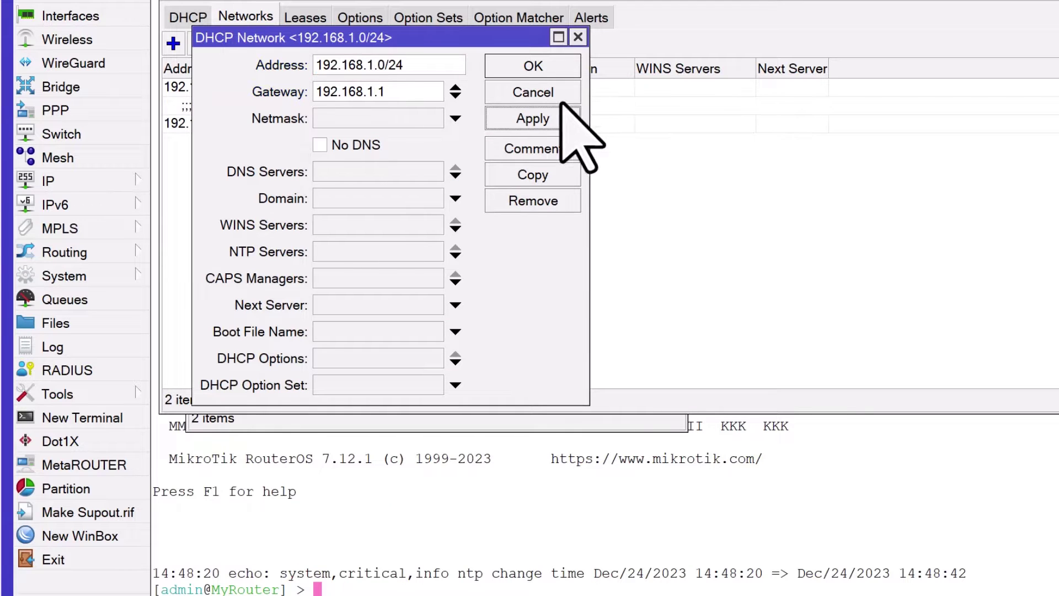
click(555, 66)
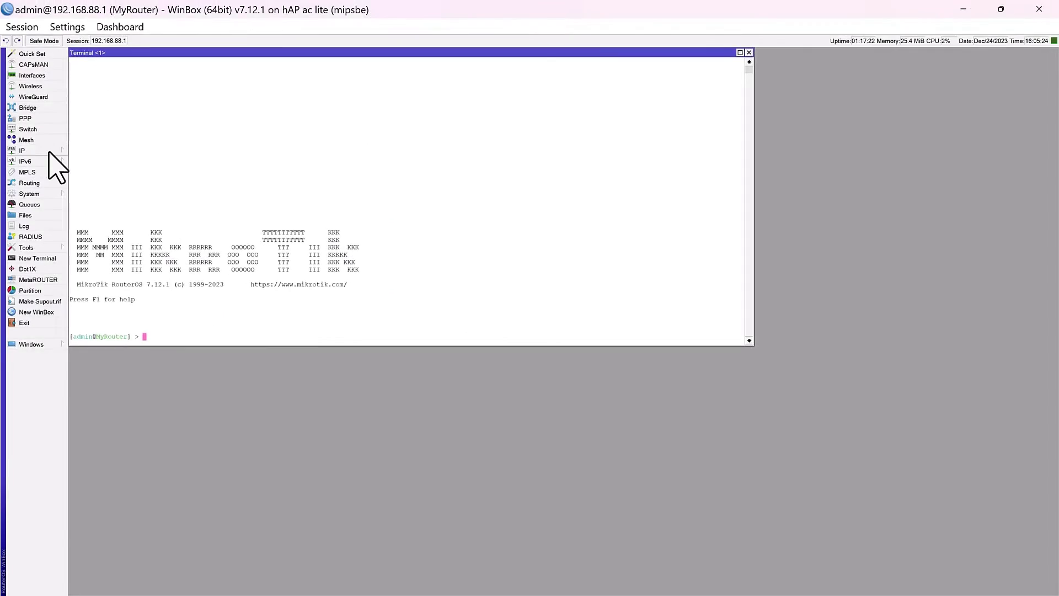
- Inspect dhcp-server-ether5's settings, then view the DHCP leases list
click(40, 126)
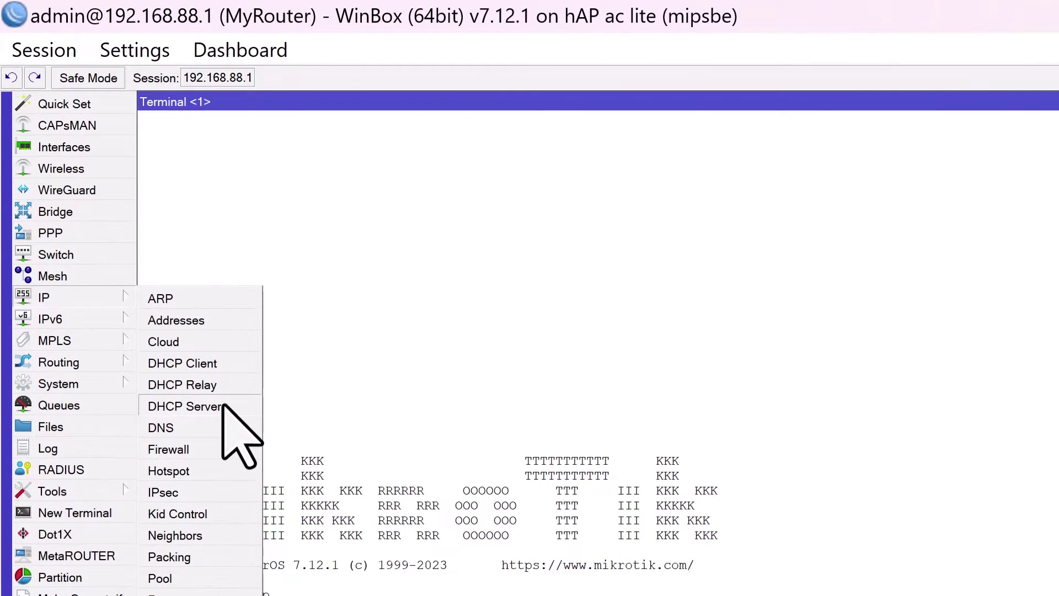
click(225, 407)
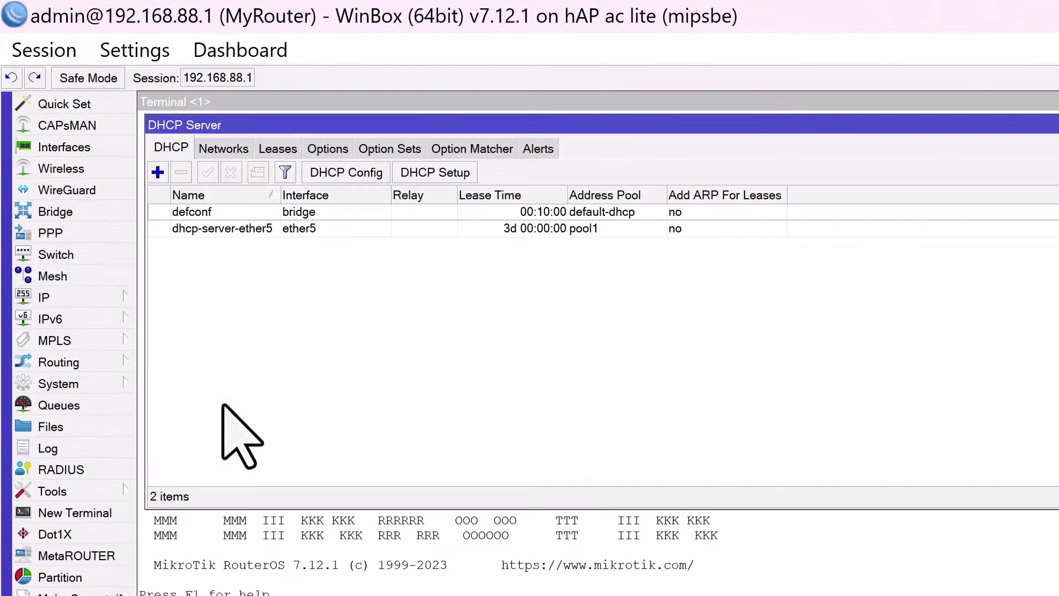
double_click(254, 230)
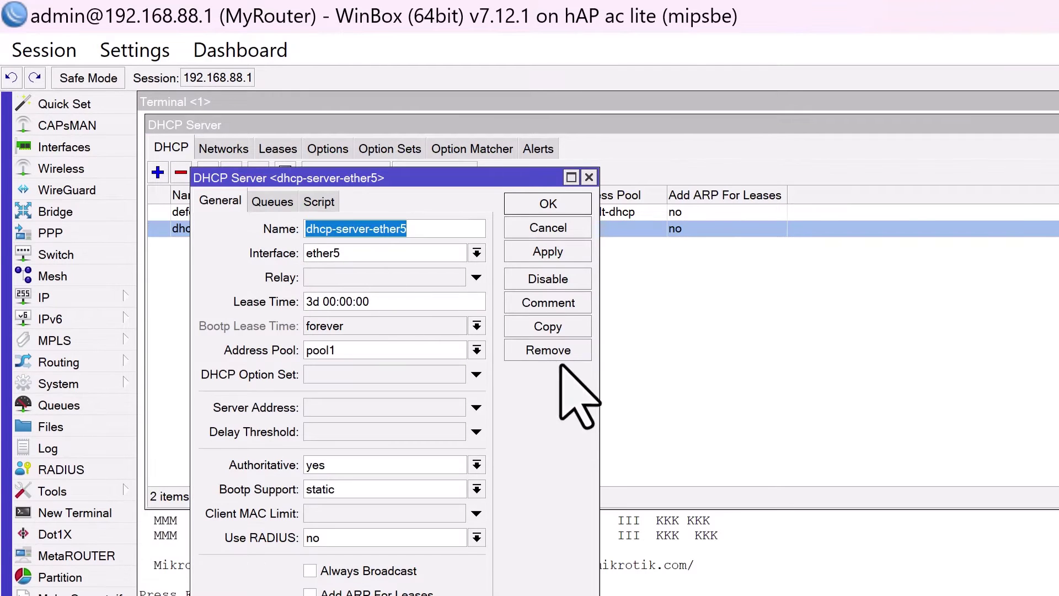
click(566, 211)
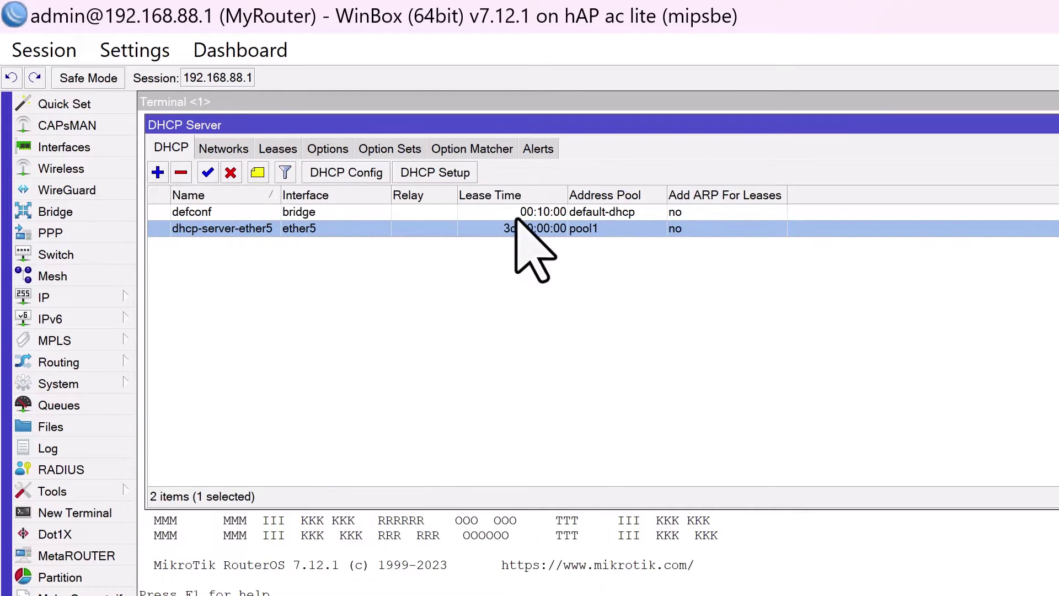
click(290, 151)
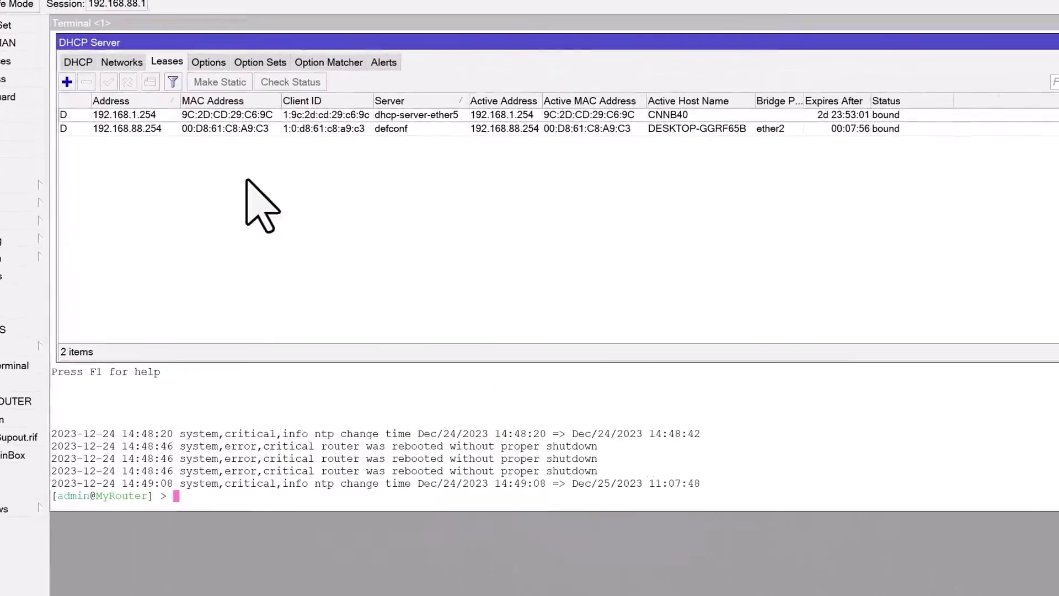
- Add a lease for 192.168.1.3 with MAC 66:77:88:99:AA:BB and a laptop-owner comment
click(67, 82)
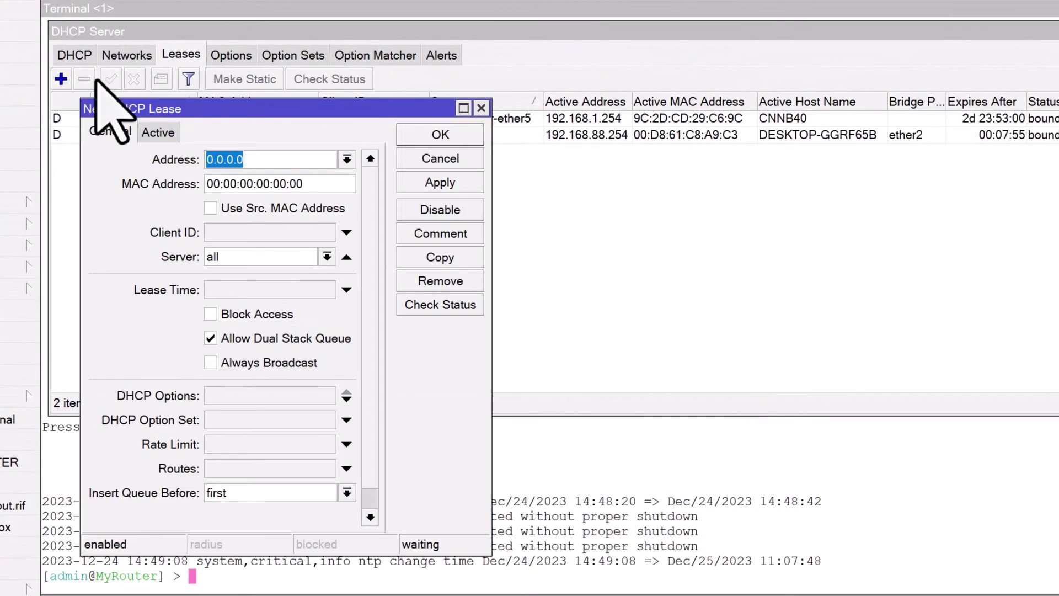
text(192.168.1.3)
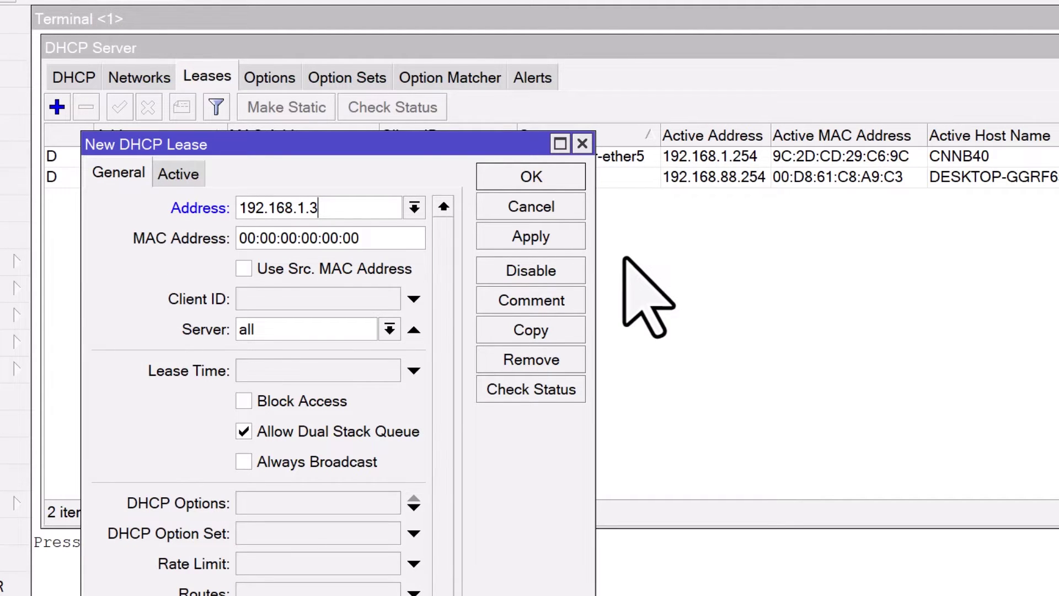
key(Tab)
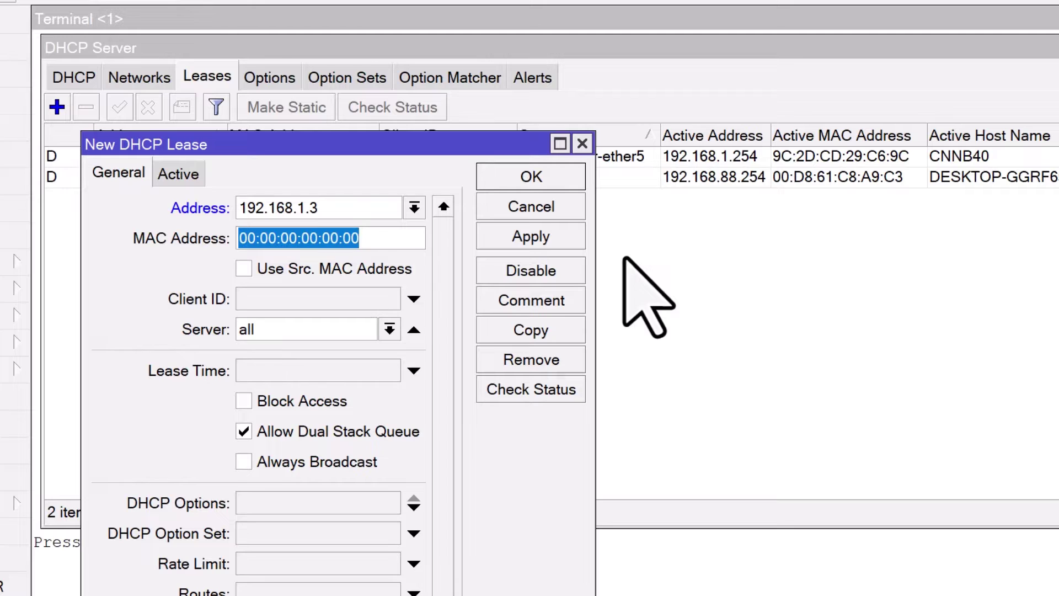
text(66:77:88)
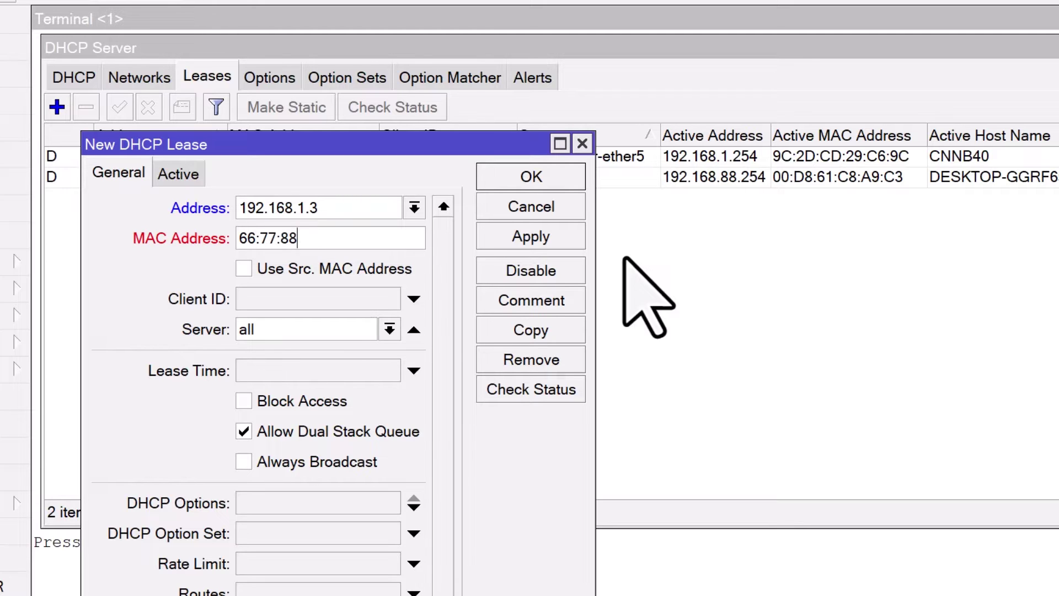
text(:99:AA:BB)
key(shift+Tab)
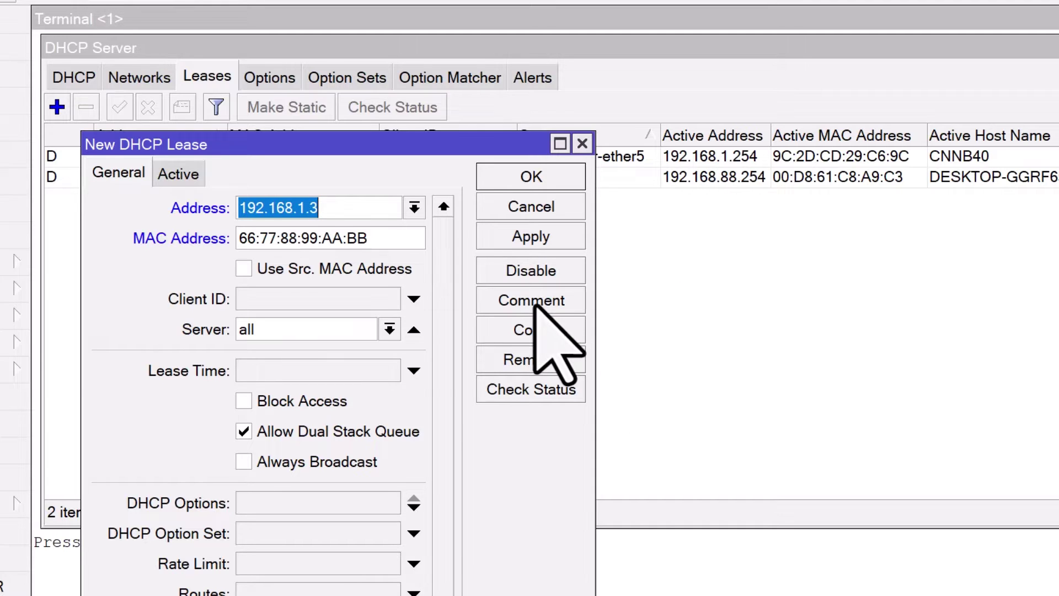
click(535, 306)
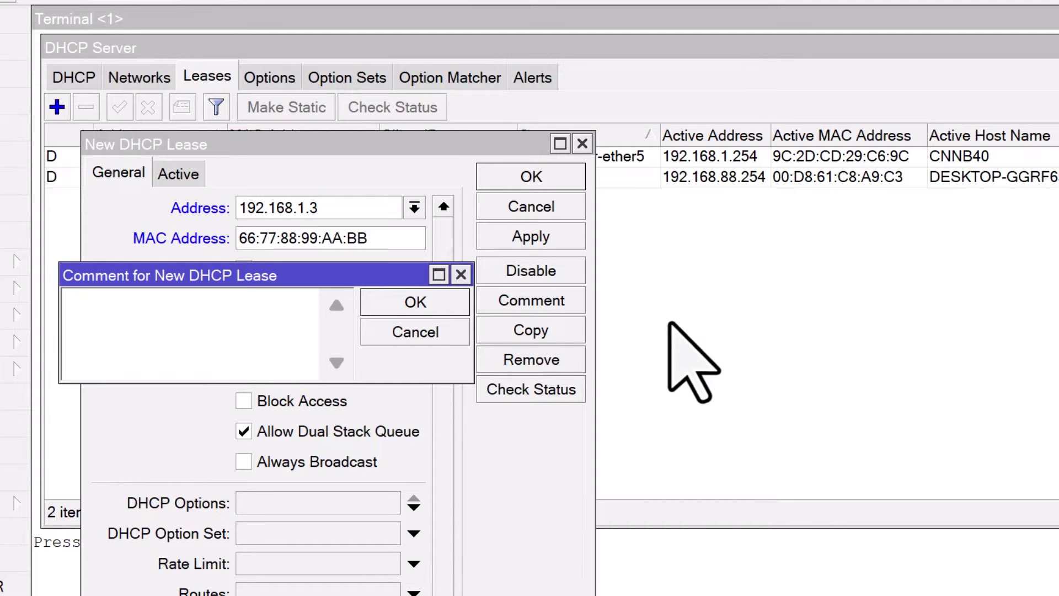
text(Alice's lap)
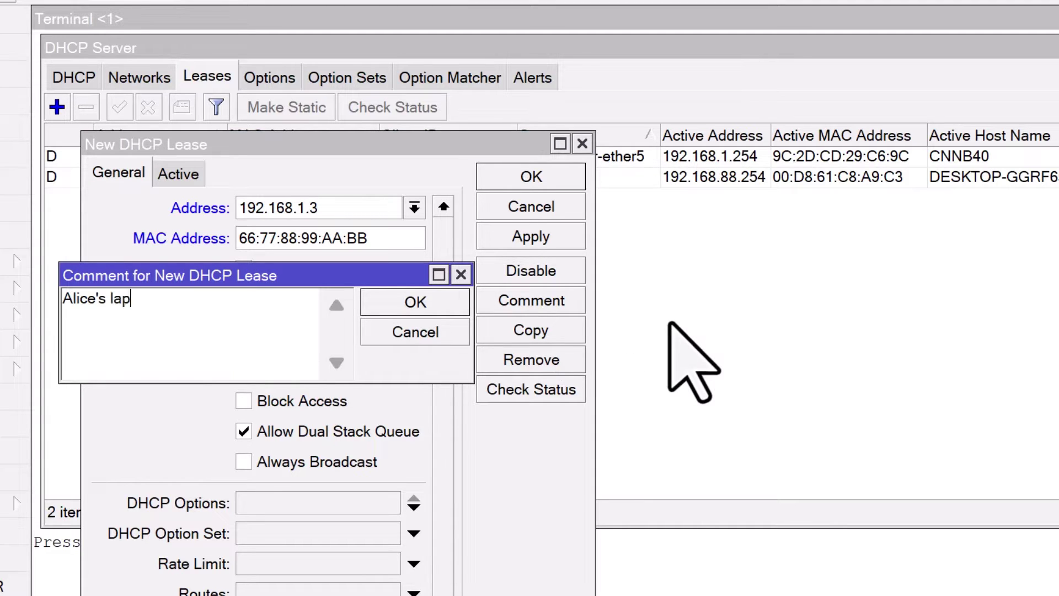
text(top)
click(468, 301)
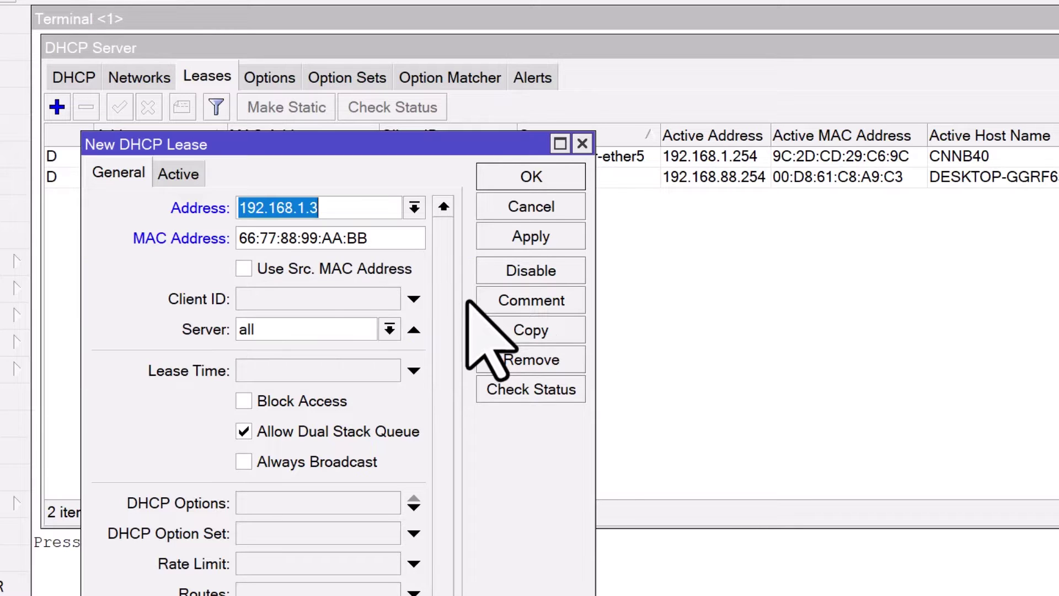
click(515, 235)
click(531, 185)
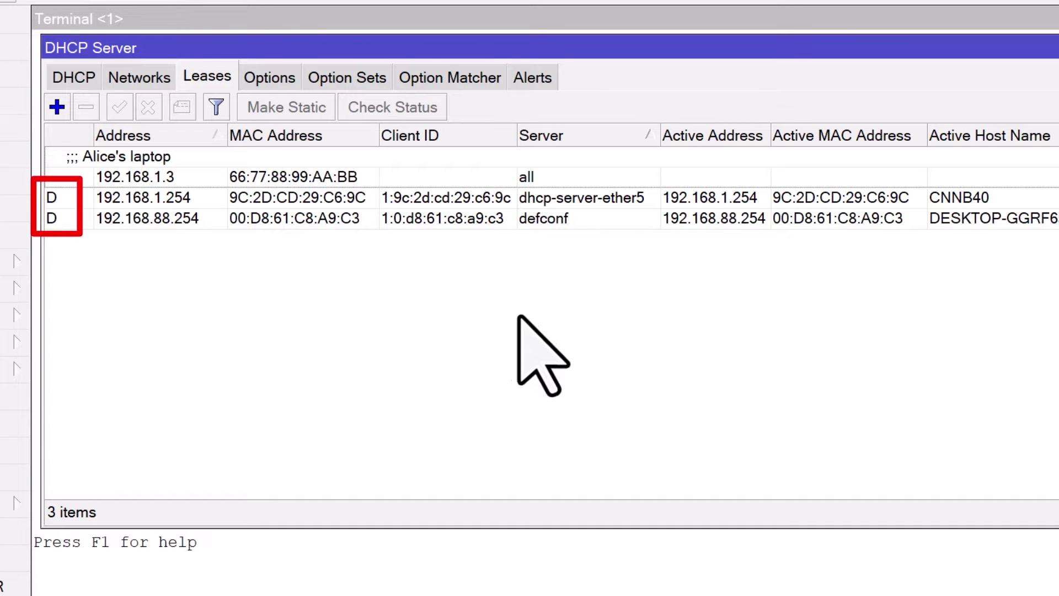
- Convert the dynamic 192.168.1.254 lease into a static lease
click(331, 200)
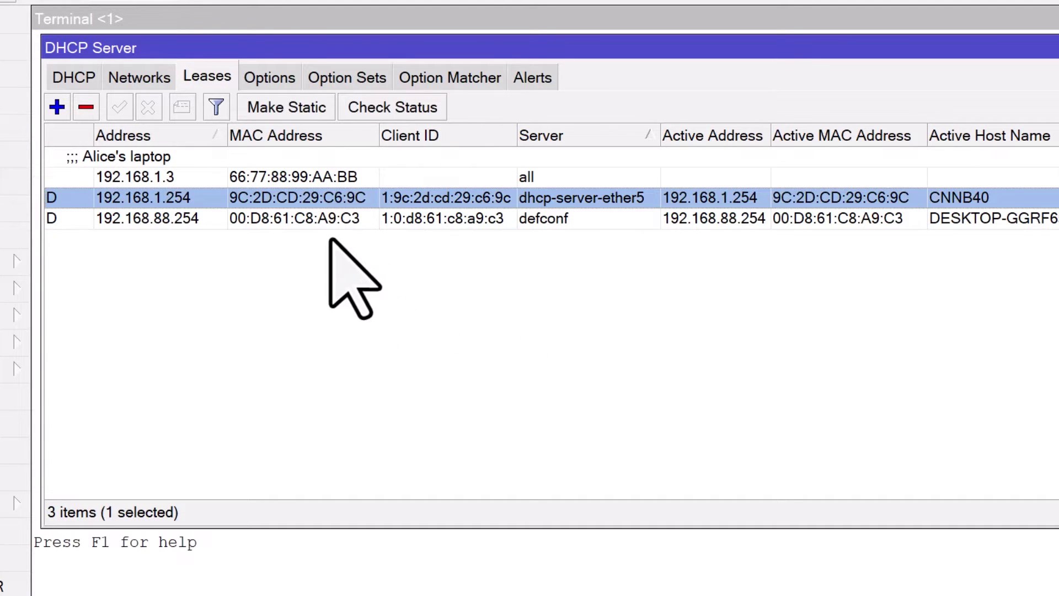
click(298, 115)
click(349, 274)
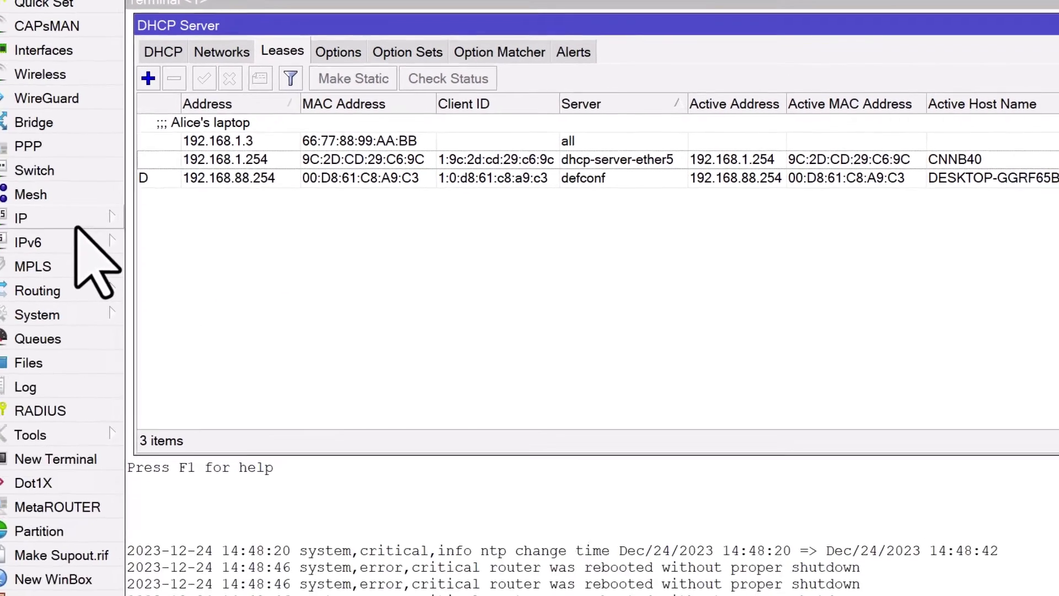
click(76, 223)
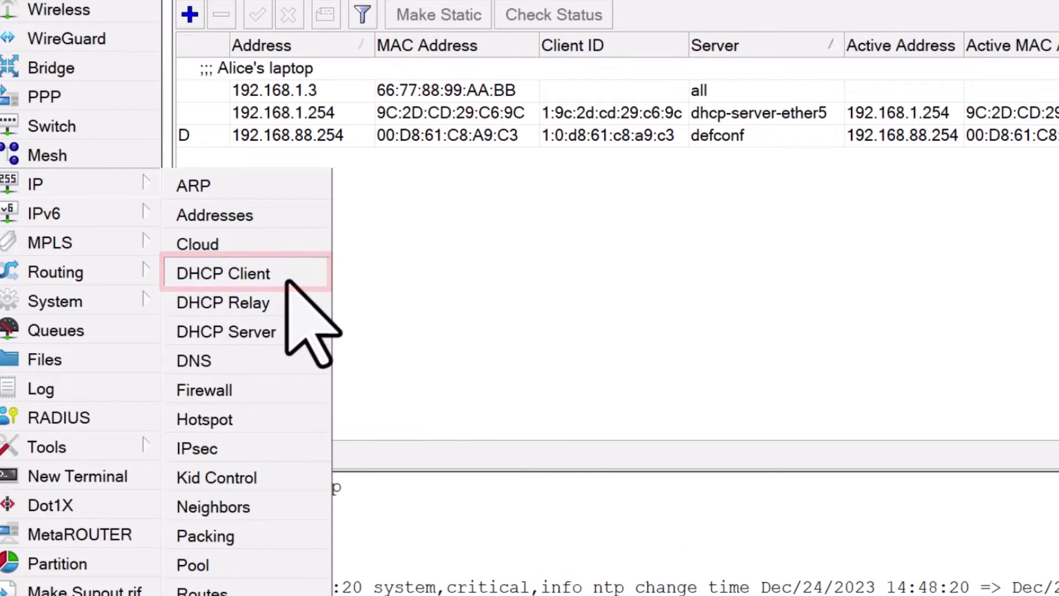
- Show the ether1 DHCP client's status: address 10.0.0.3/24, with gateway, DHCP server and DNS 10.0.0.1
click(283, 278)
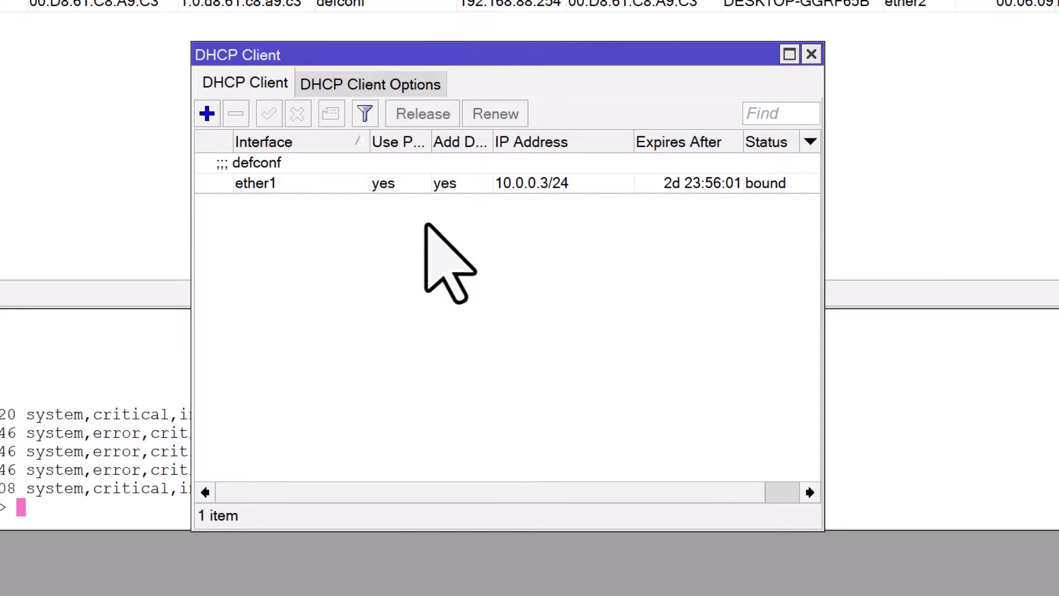
click(429, 183)
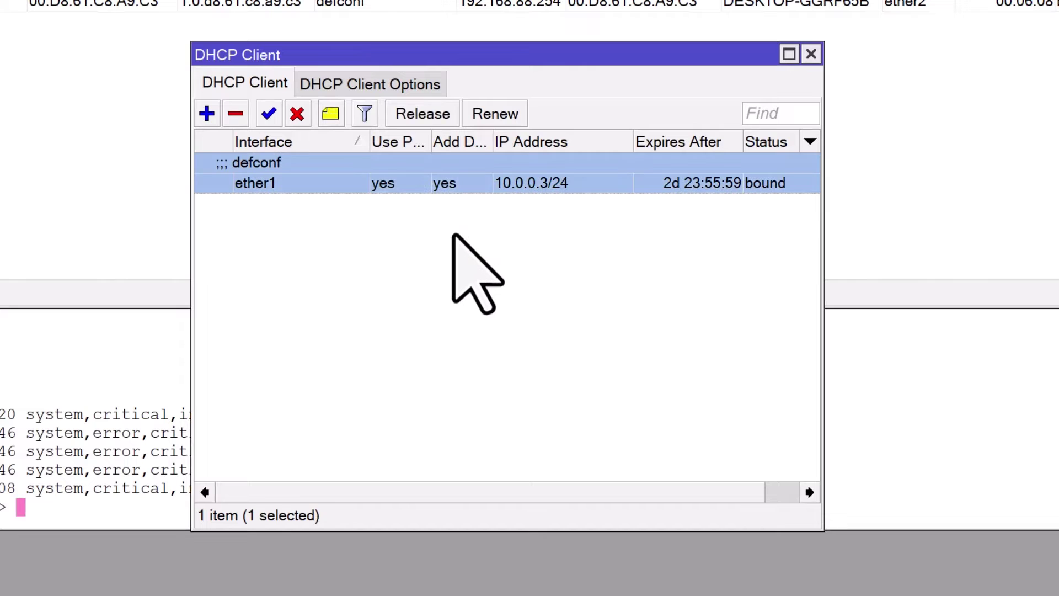
double_click(414, 183)
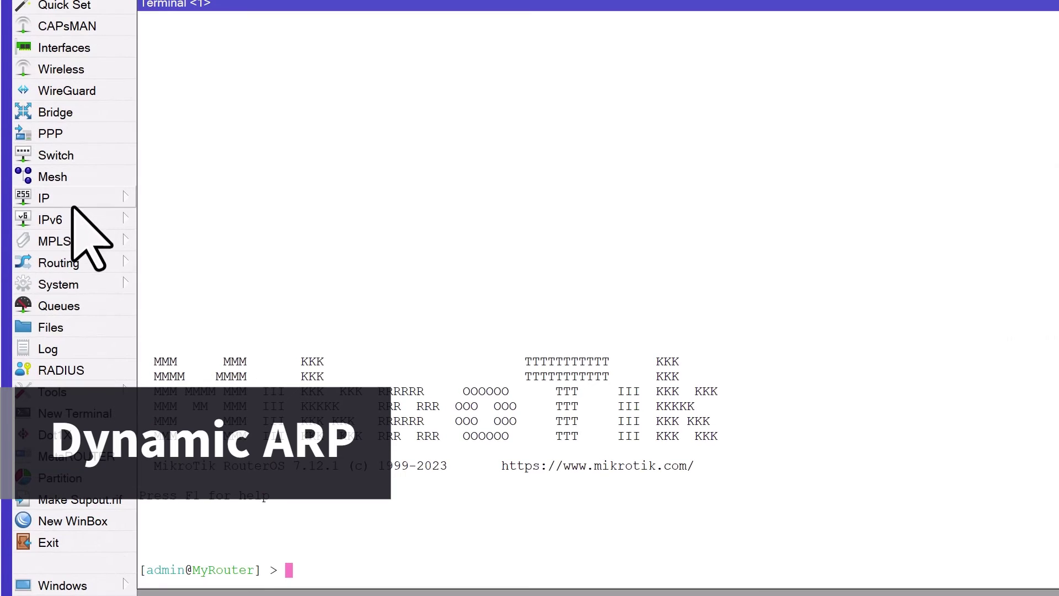
- Open the ARP list showing dynamic entries for 10.0.0.1, 192.168.1.254 and 192.168.88.254
click(16, 158)
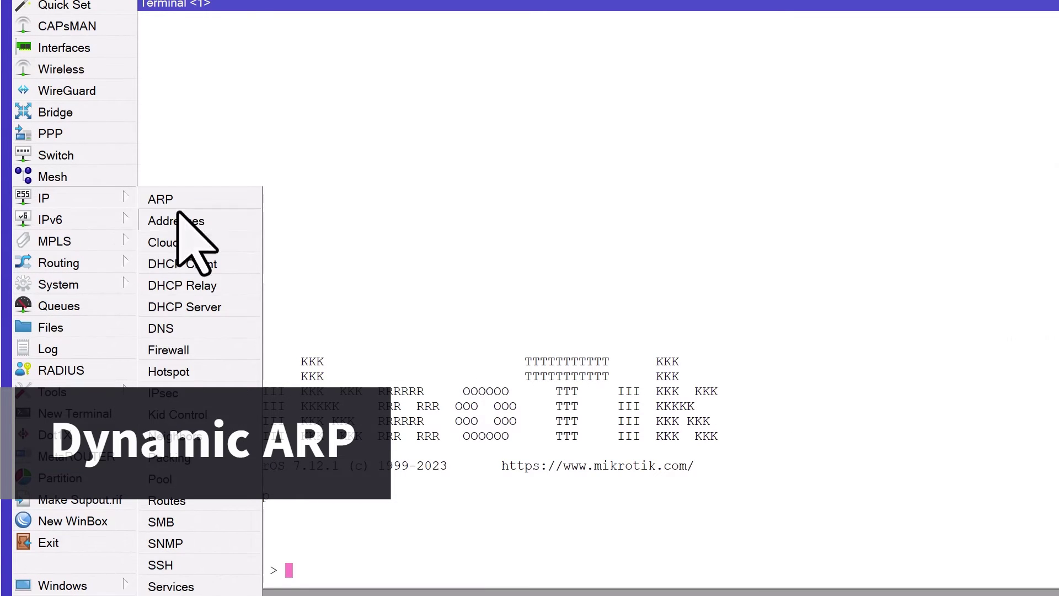
click(218, 201)
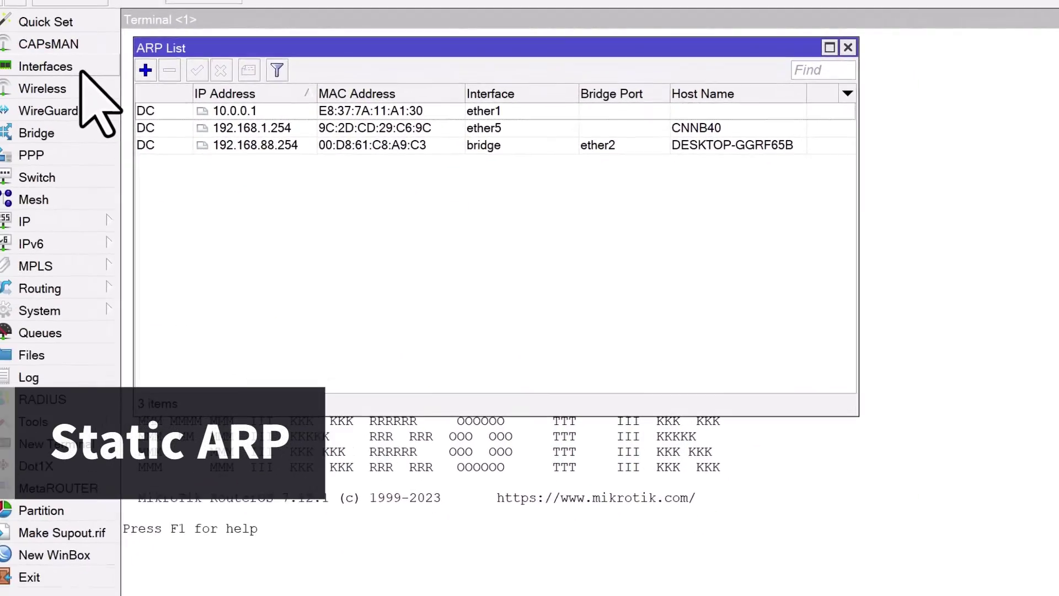
- Set interface ether5's ARP mode to disabled and save its settings
click(99, 69)
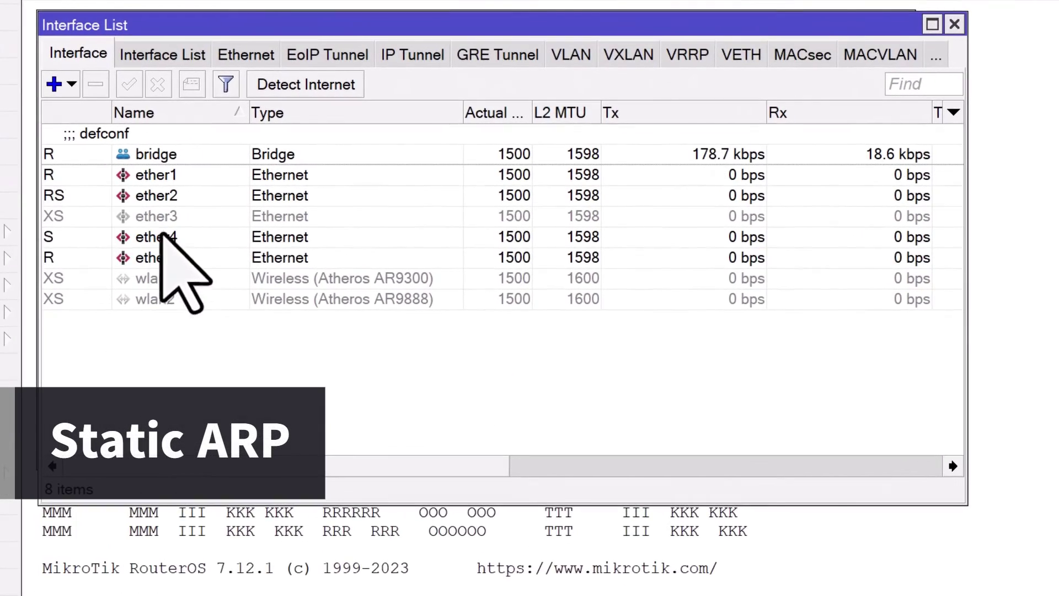
click(263, 232)
double_click(180, 255)
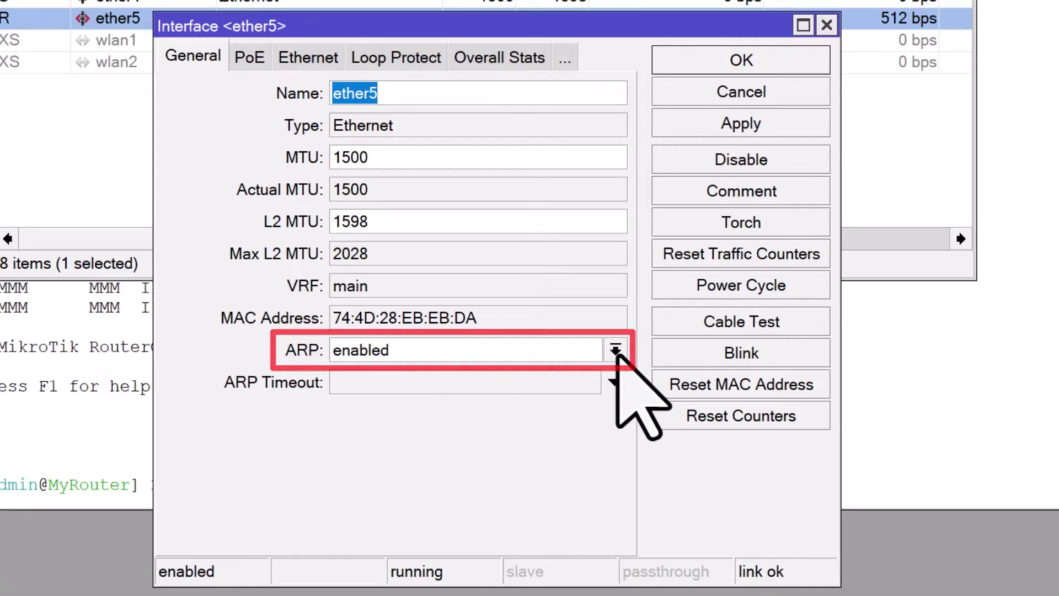
click(616, 350)
key(Up)
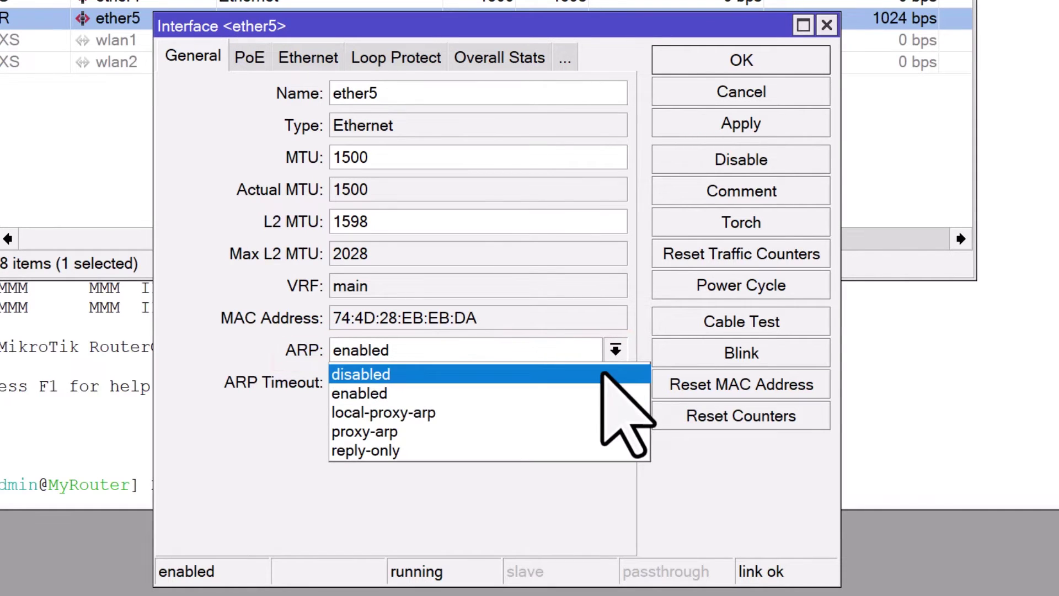
key(Return)
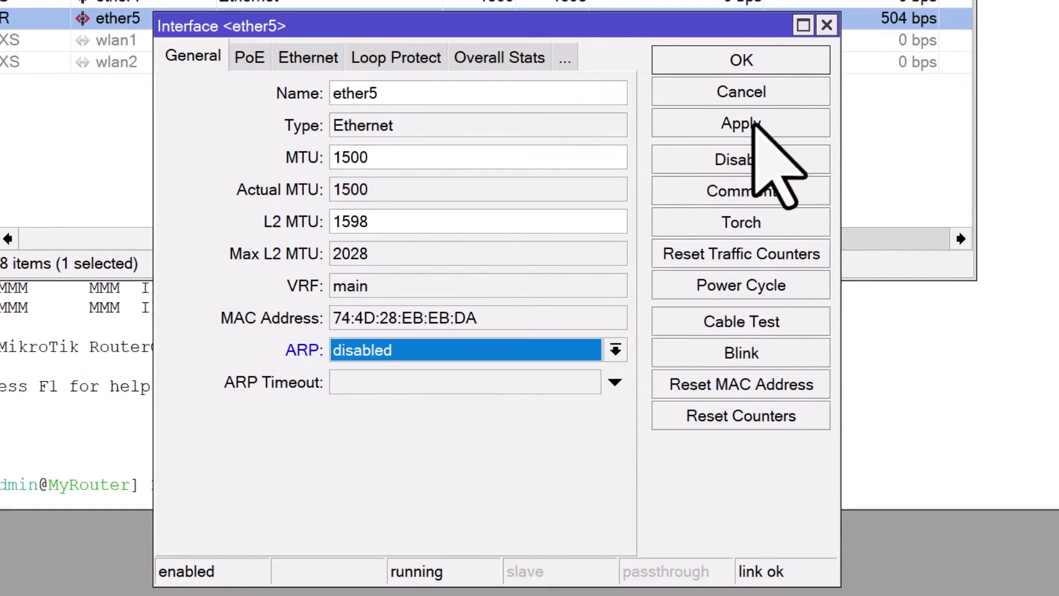
click(760, 126)
click(768, 69)
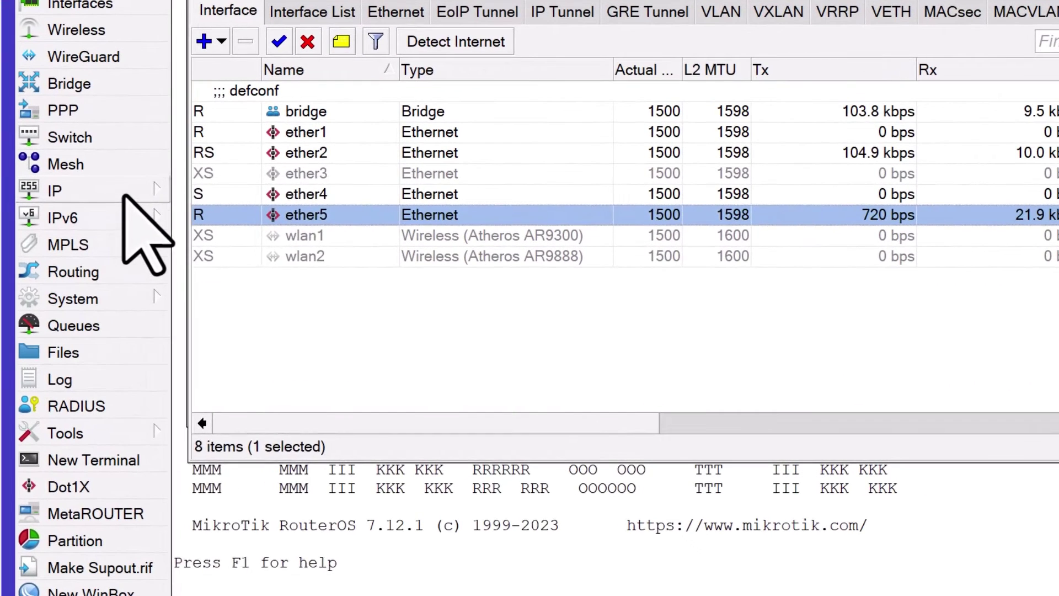
- Create a new ARP entry with IP 192.168.1.3 and MAC 66:77:88:99:AA:BB
click(122, 193)
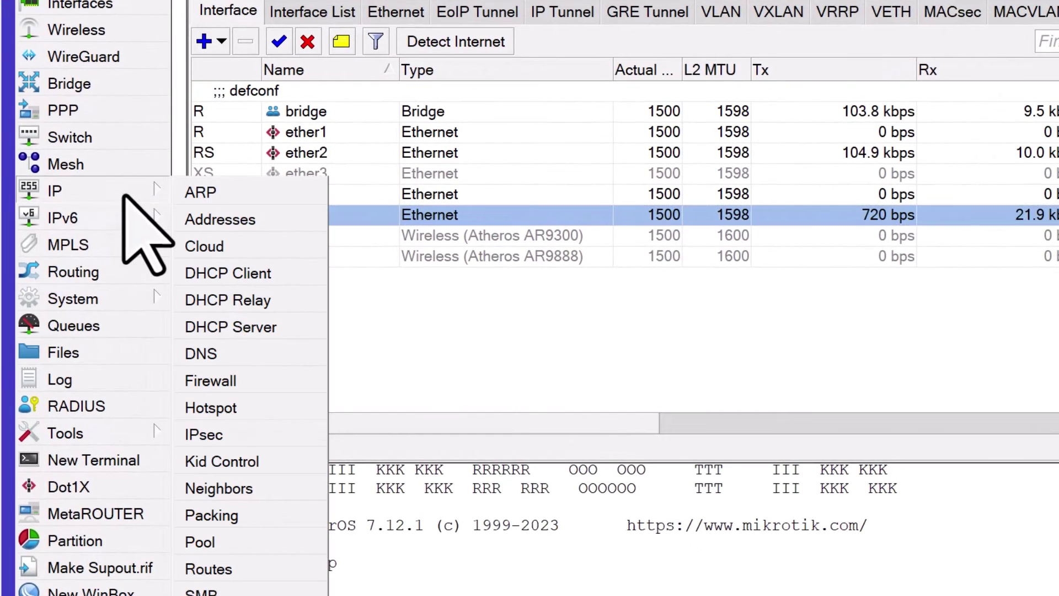
click(238, 194)
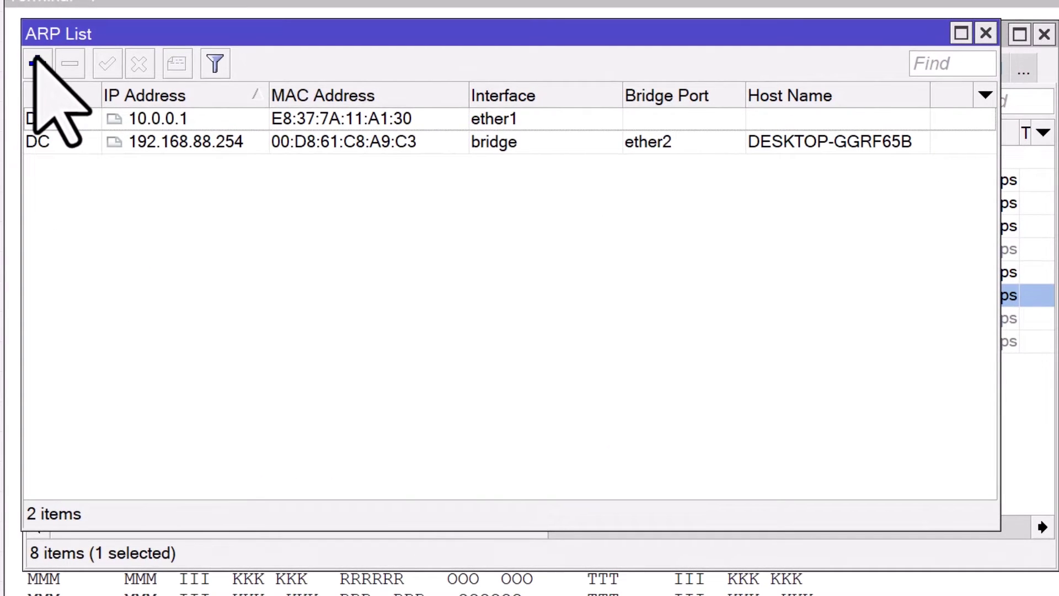
click(35, 60)
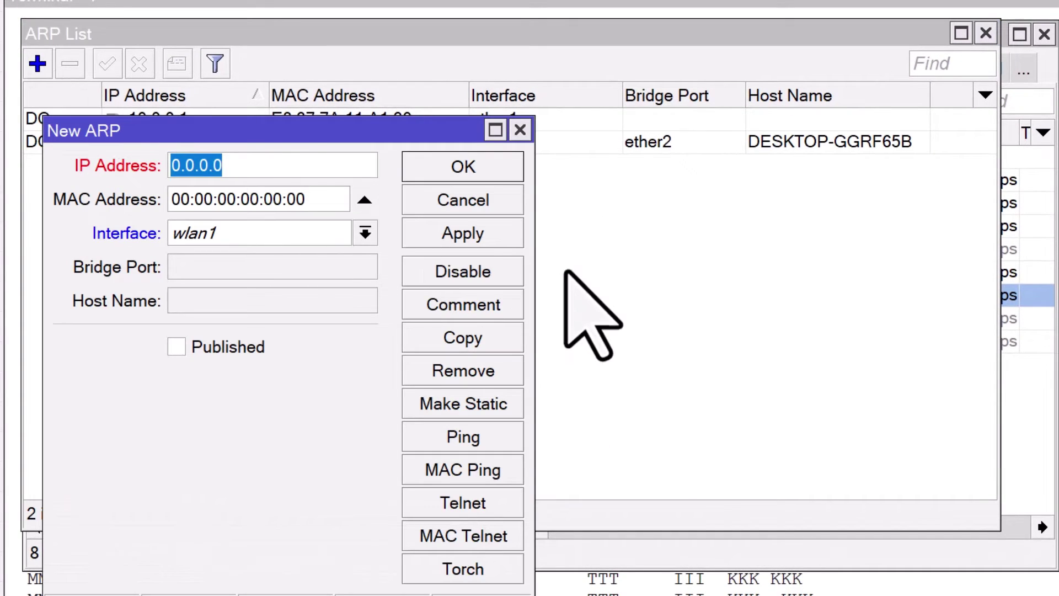
text(192.168.1.3)
key(Tab)
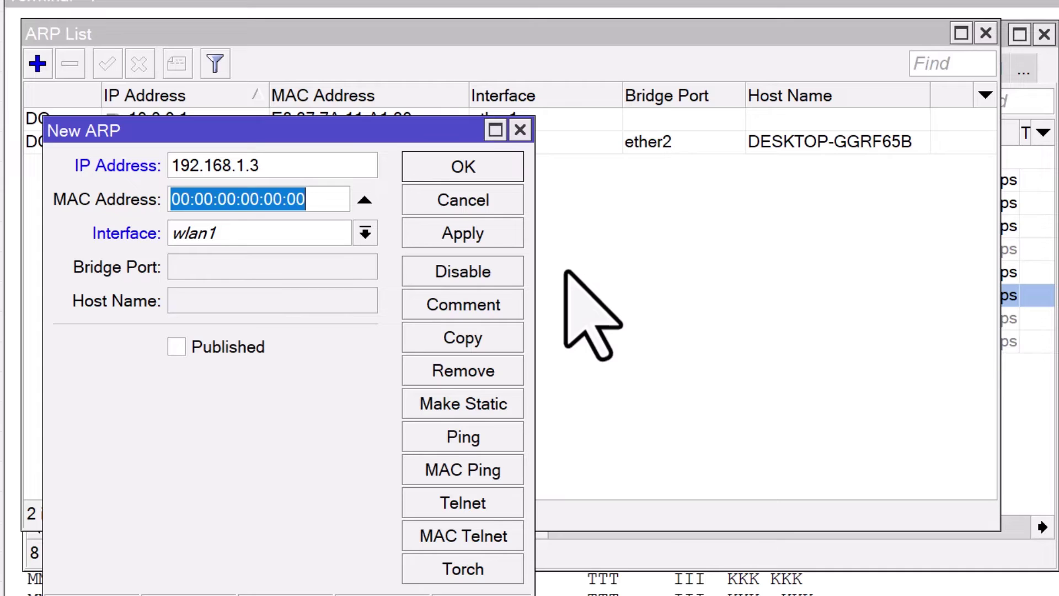
text(66:77:88:99:AA:BB)
- Assign the entry to ether5, comment it as the user's laptop, and save it
click(363, 239)
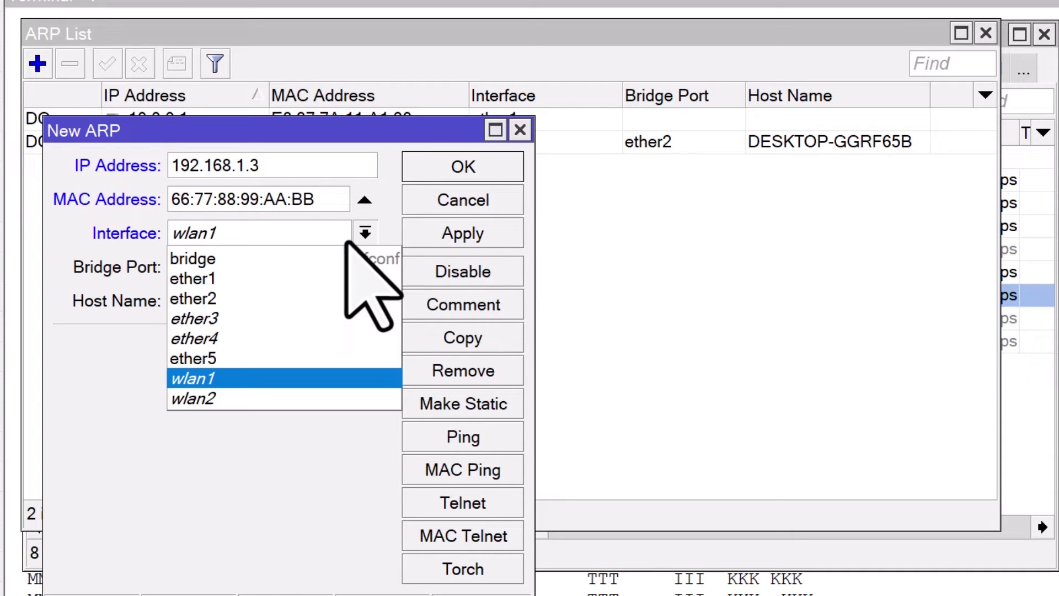
click(295, 356)
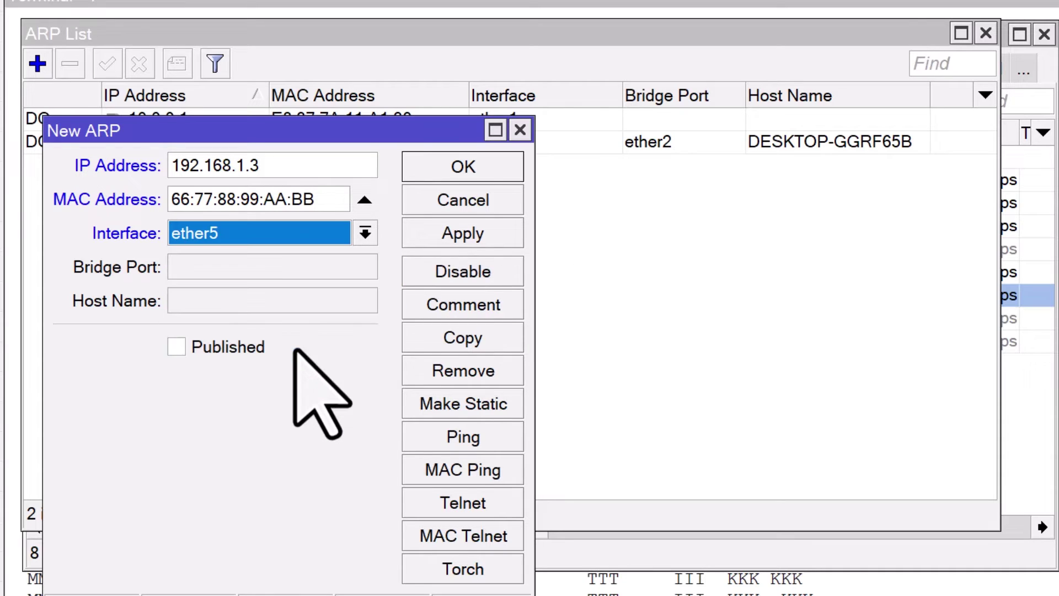
click(469, 308)
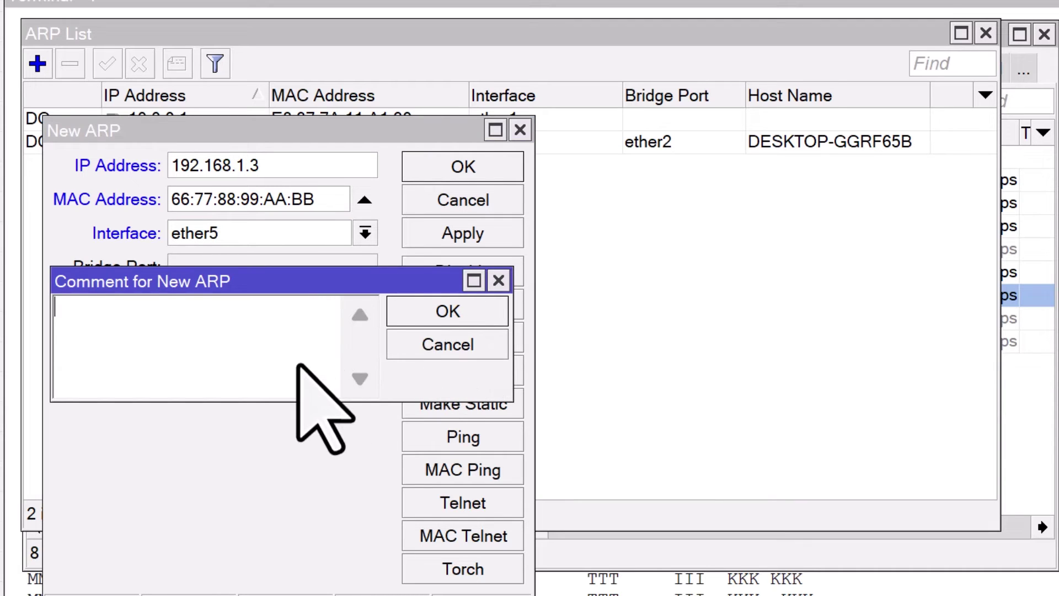
text(Alice's laptop)
click(424, 322)
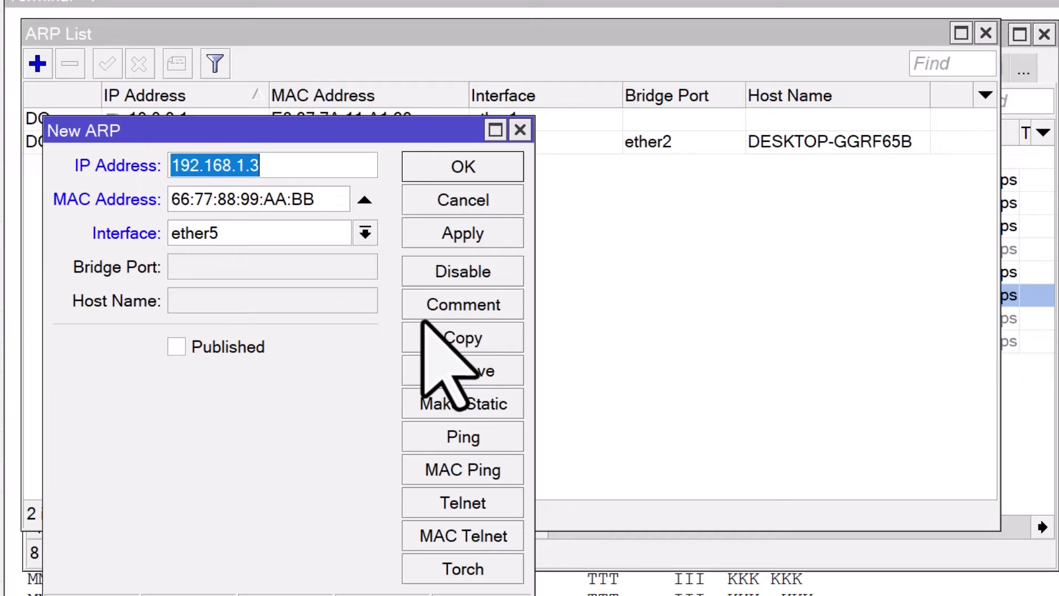
click(467, 236)
click(474, 168)
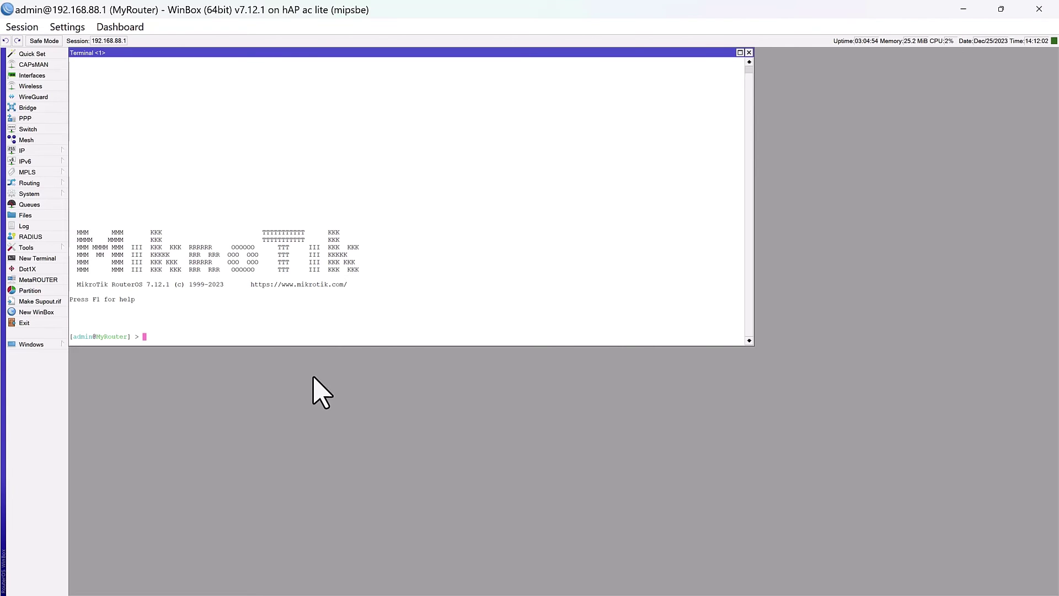
- Enable Add ARP For Leases on dhcp-server-ether5 and save the change
click(45, 151)
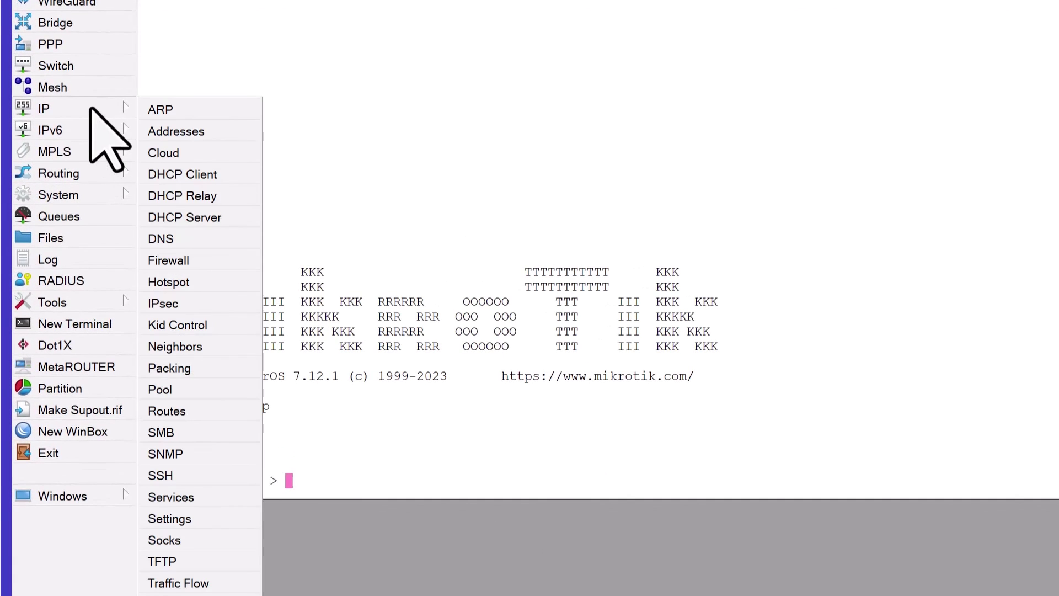
click(226, 217)
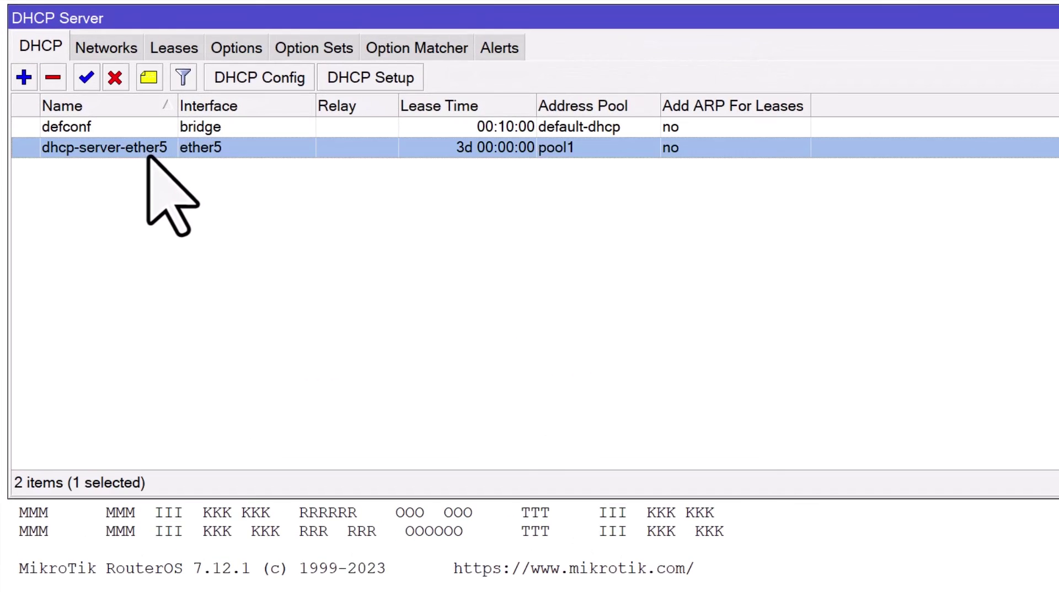
double_click(257, 44)
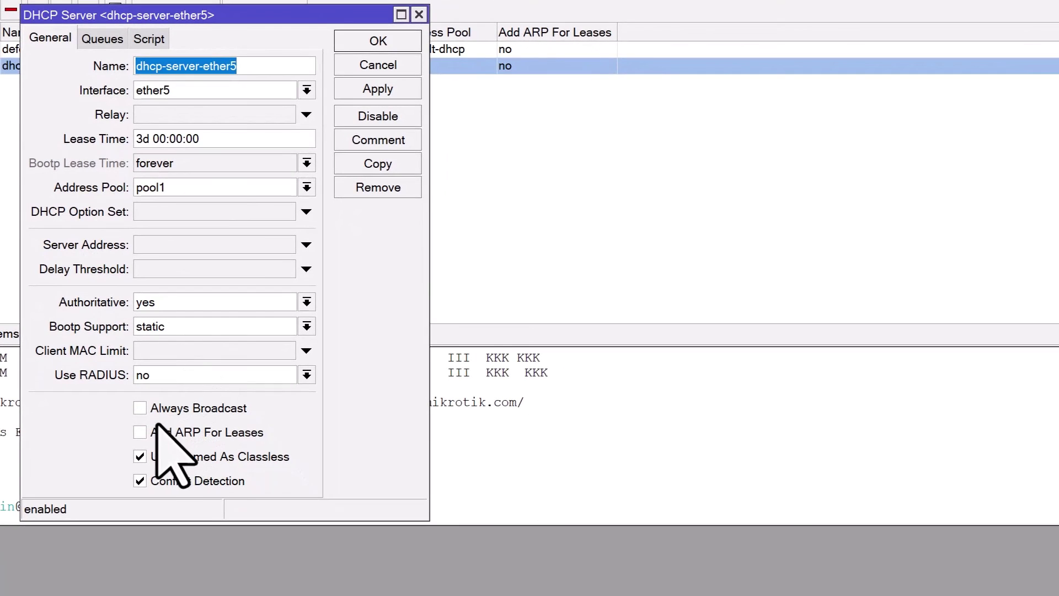
click(141, 431)
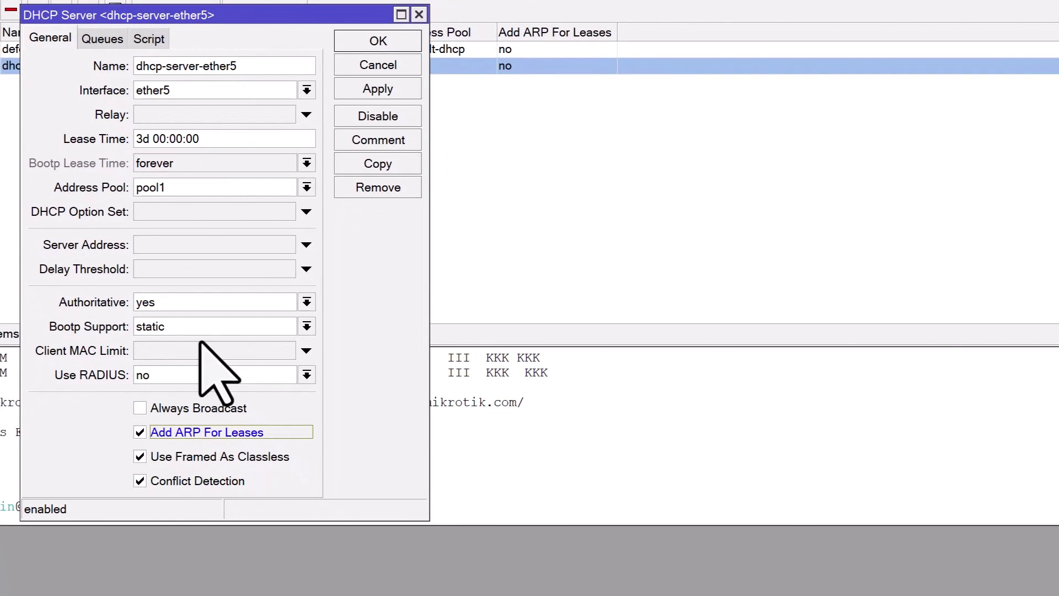
click(379, 90)
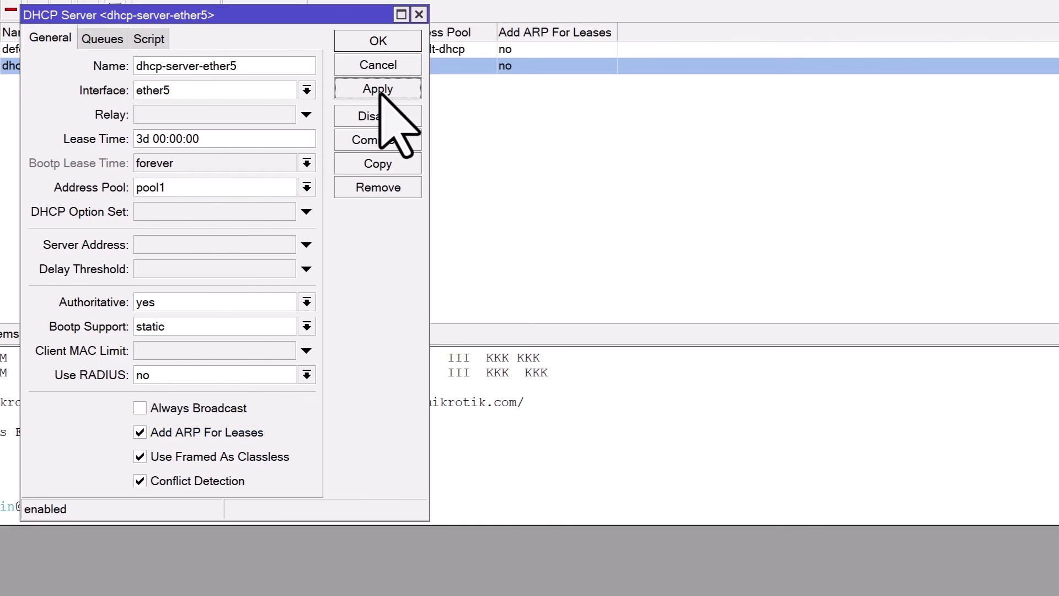
click(380, 46)
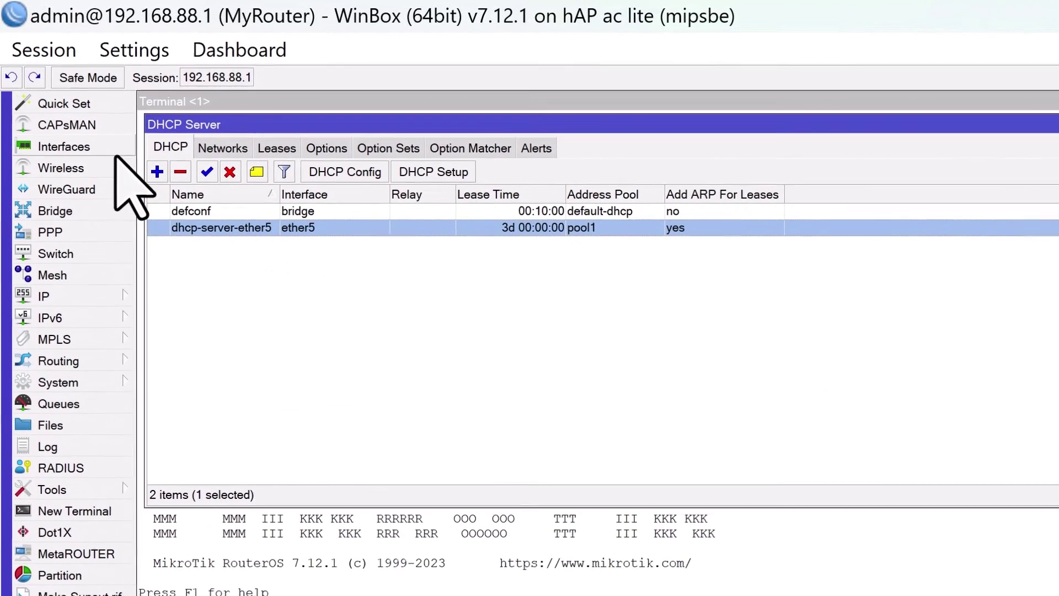
- Change ether5's ARP mode to reply-only in its interface settings and save it
click(88, 110)
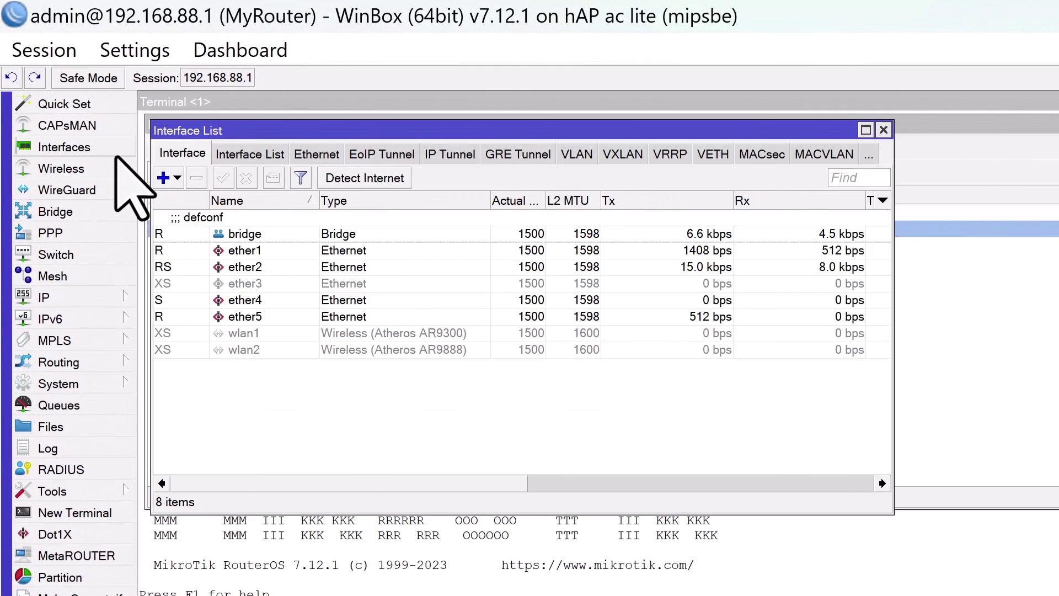
double_click(281, 317)
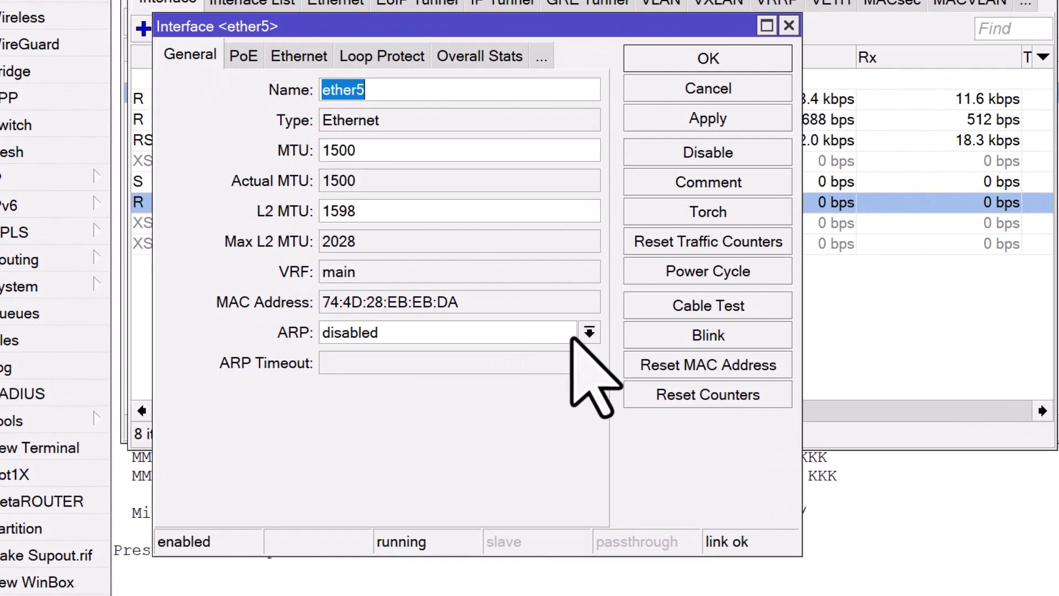
click(520, 419)
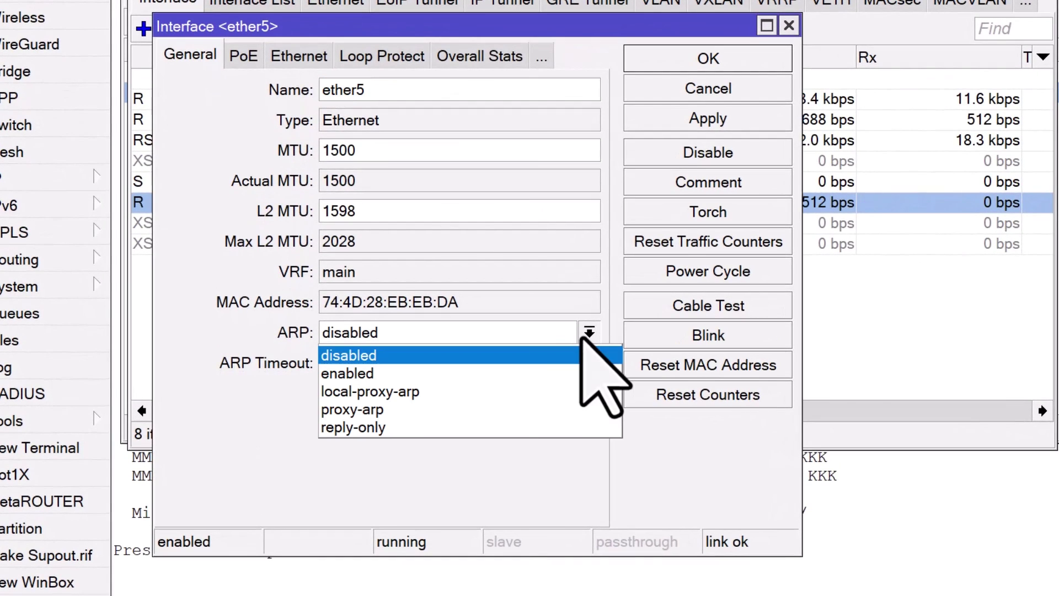
click(492, 428)
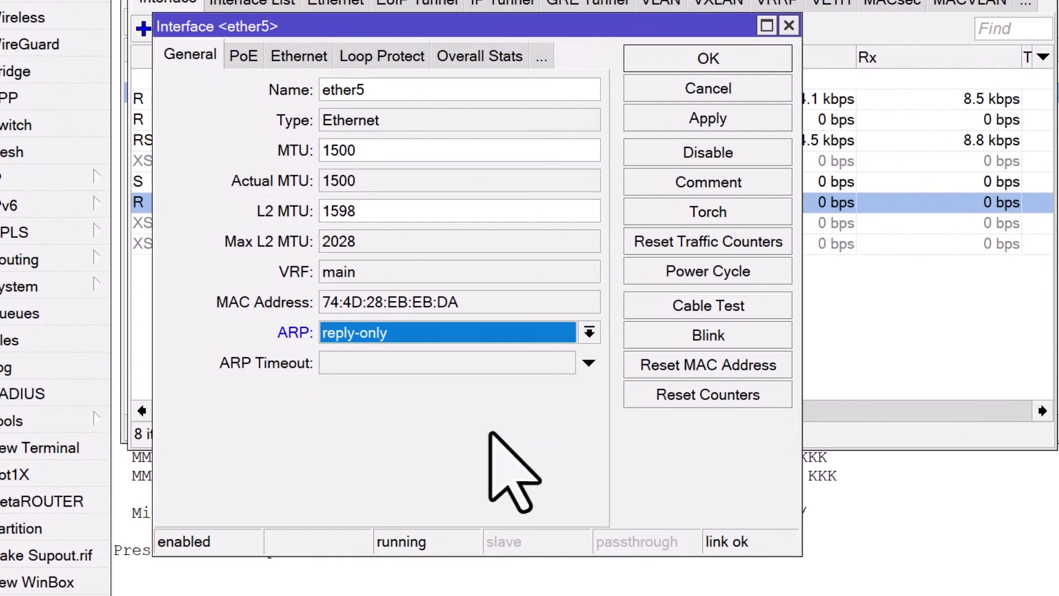
click(719, 118)
click(708, 58)
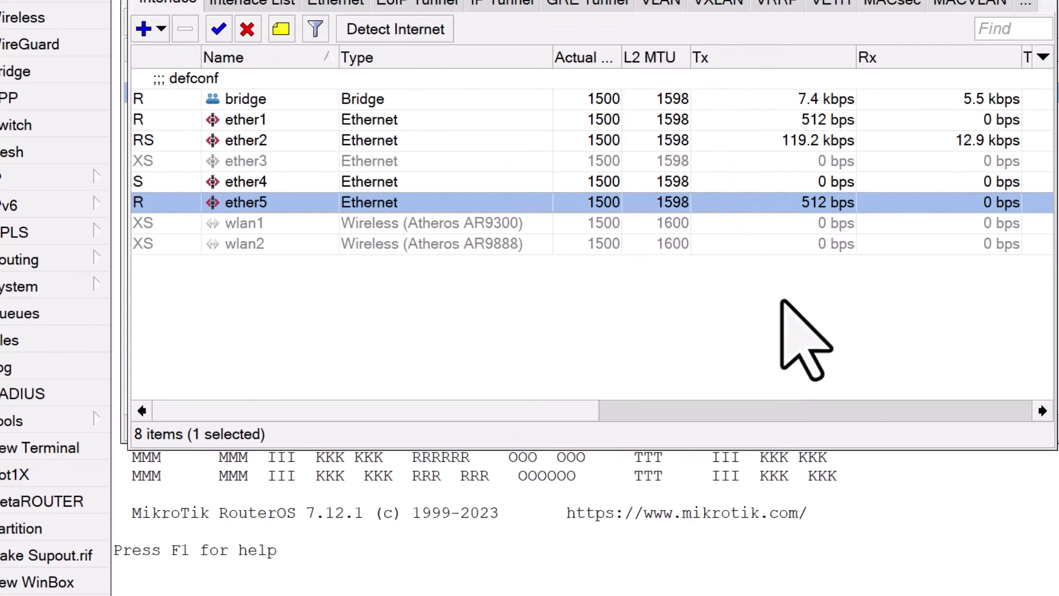
click(796, 331)
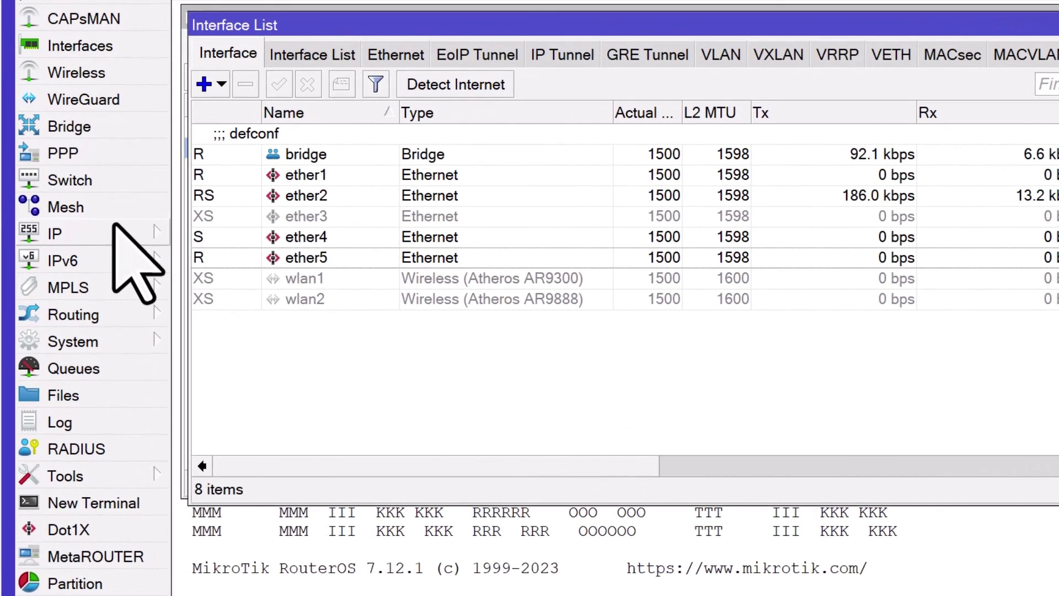
- Open the ARP list to check the 192.168.1.3 and 192.168.1.254 entries and their D, C, H flags
click(113, 231)
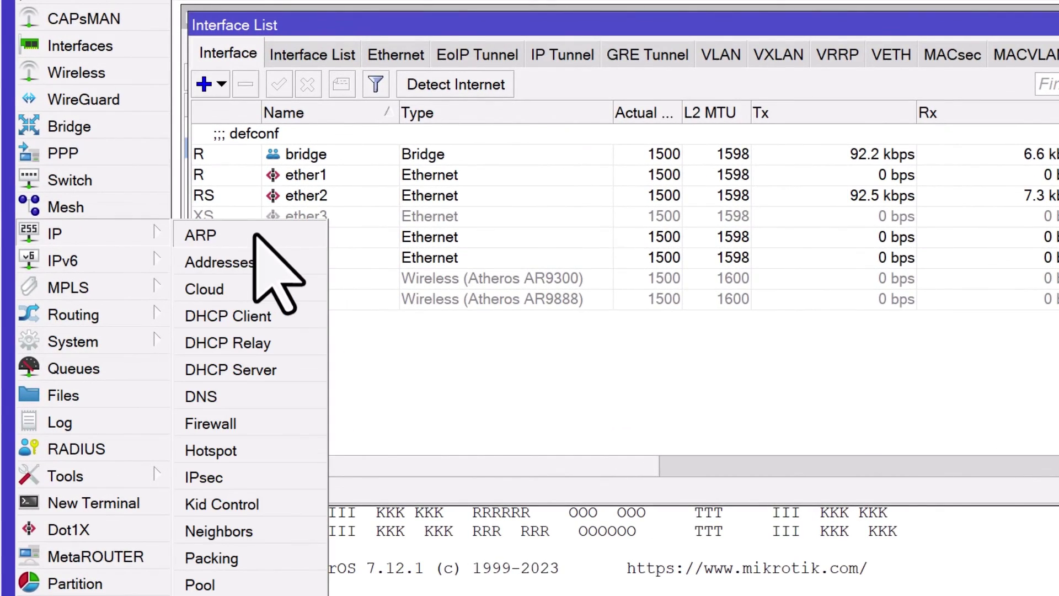
click(255, 235)
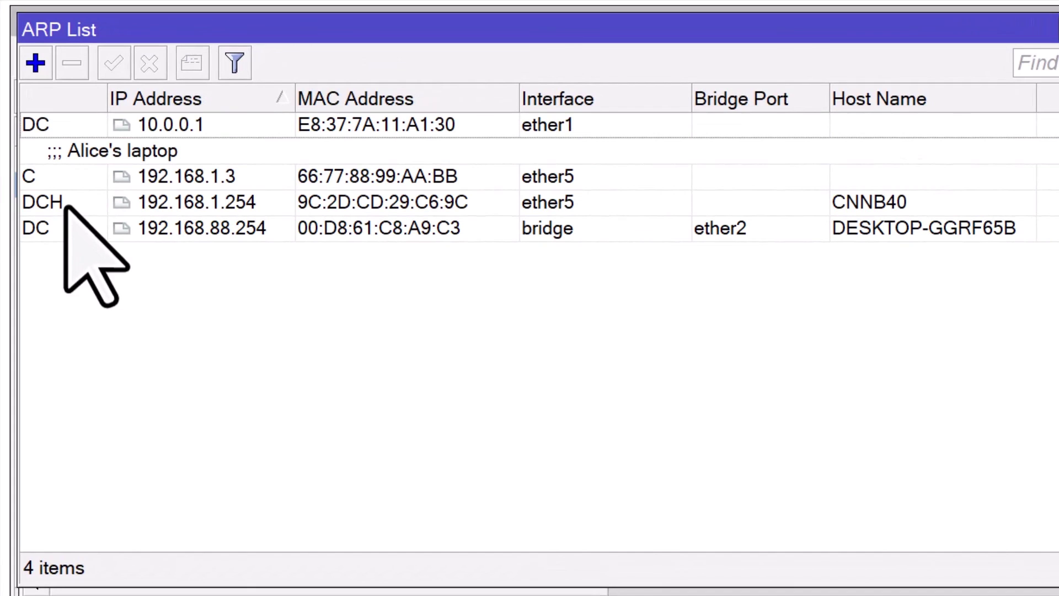
mouse_move(66, 207)
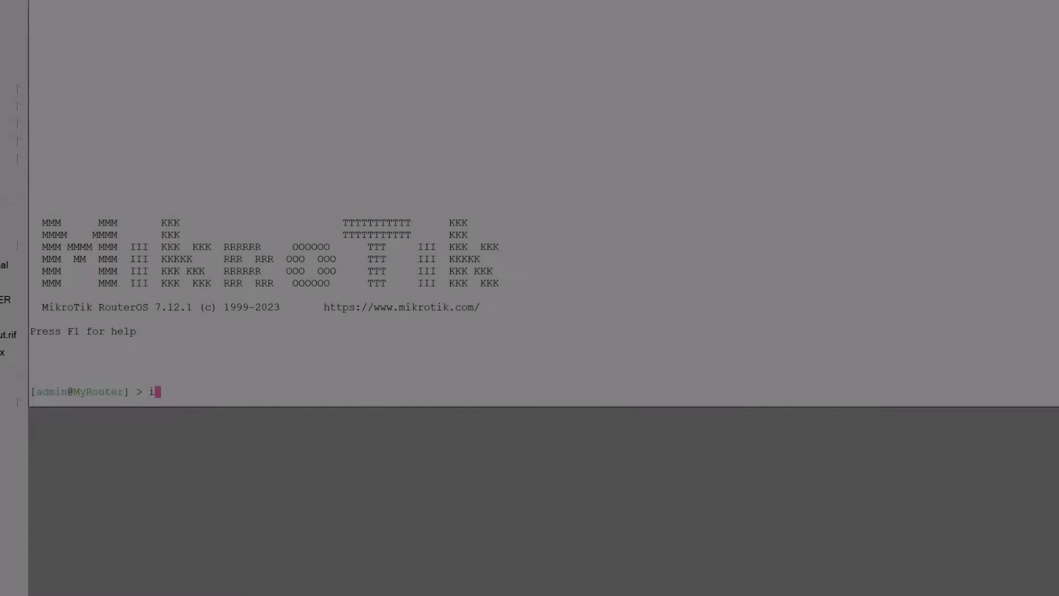
- Run ip dhcp-server/lease/print and ip arp/print in the terminal
text(ip dhcp-server/lease/)
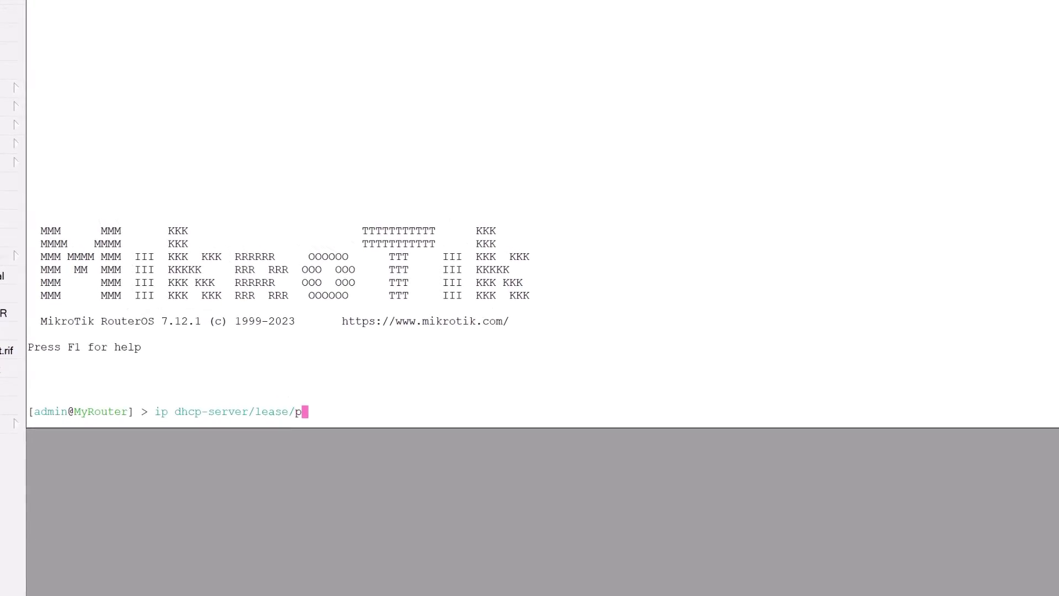
text(print)
key(Return)
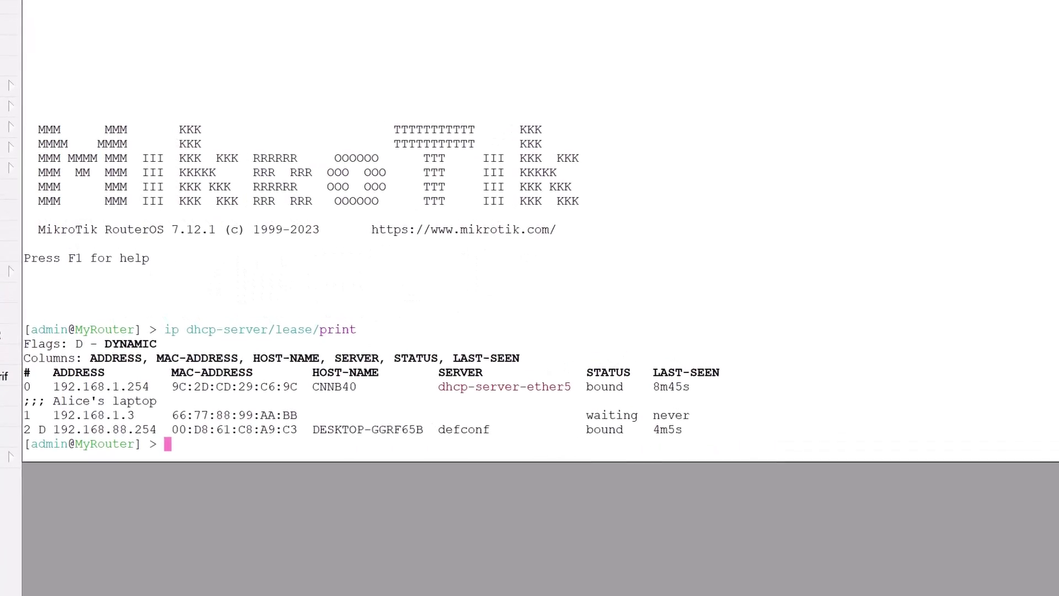
text(ip arp/print)
key(Return)
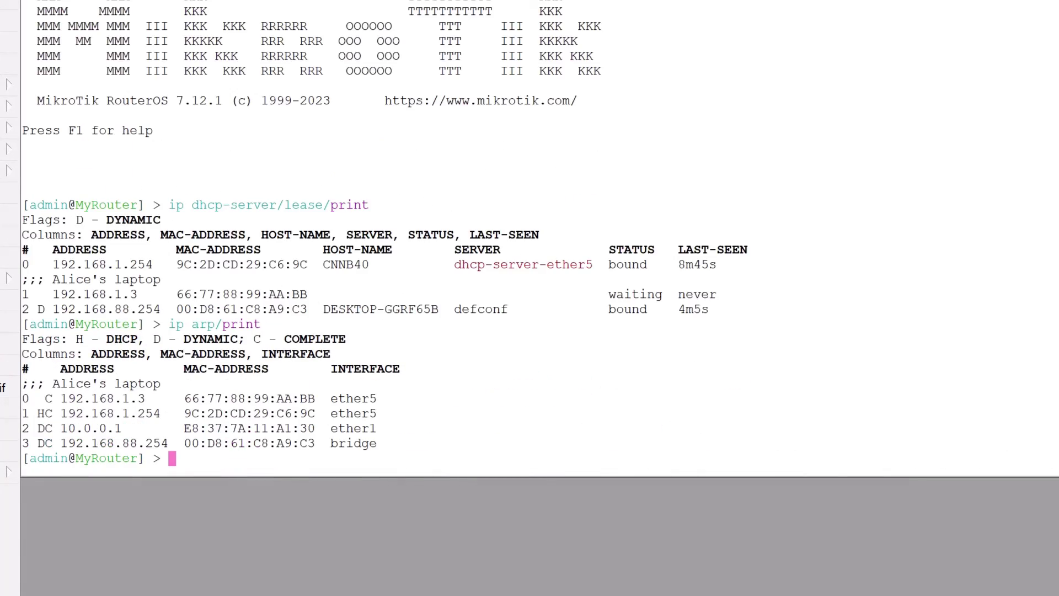